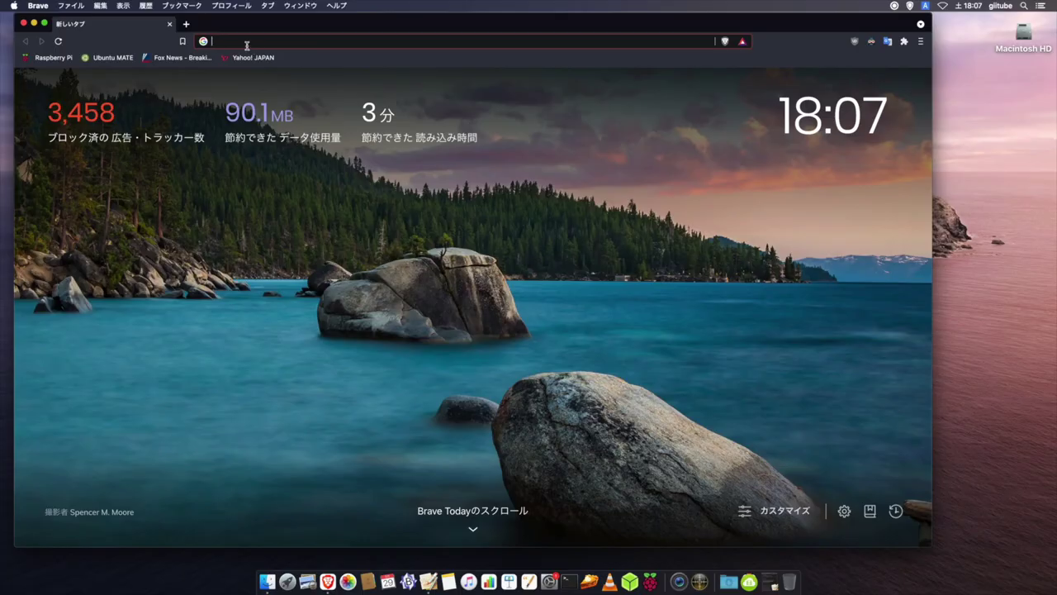
Paste the raspberrypi.org raspios_arm64/images URL into Brave and load the directory listing
type("https://downloads.raspberrypi.org/raspios_arm64/images/")
key("Return")
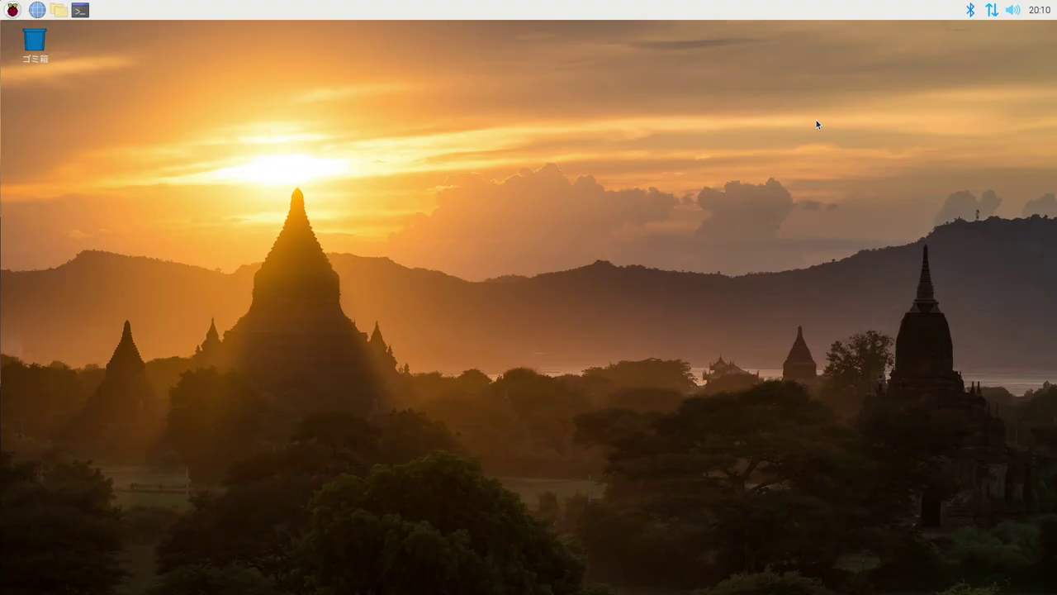
Install the MATE desktop by selecting it in sudo tasksel, then type sudo reboot
key("ctrl+alt+t")
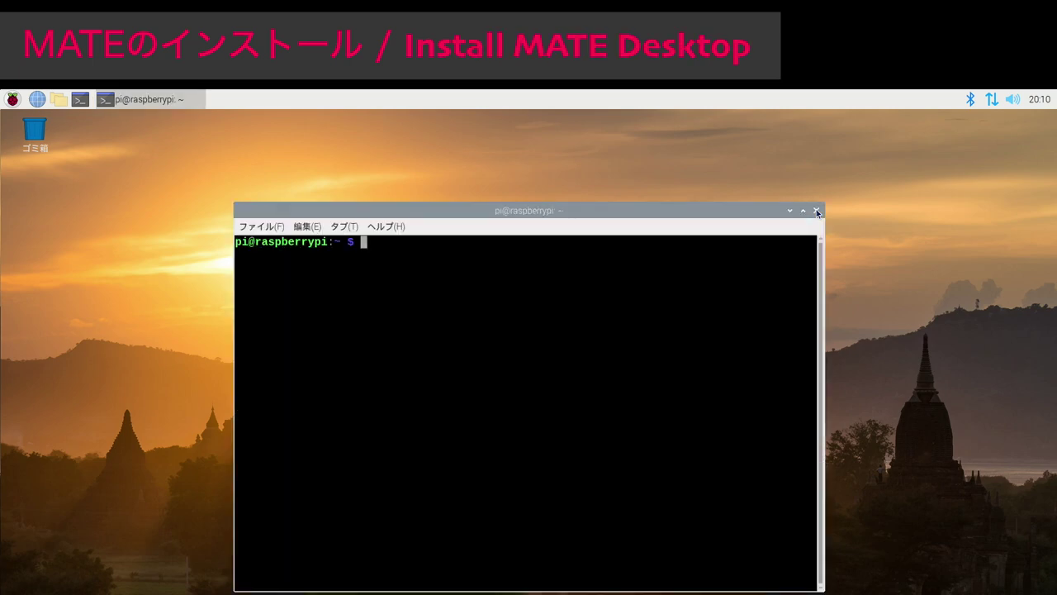
type("sudo tasksel")
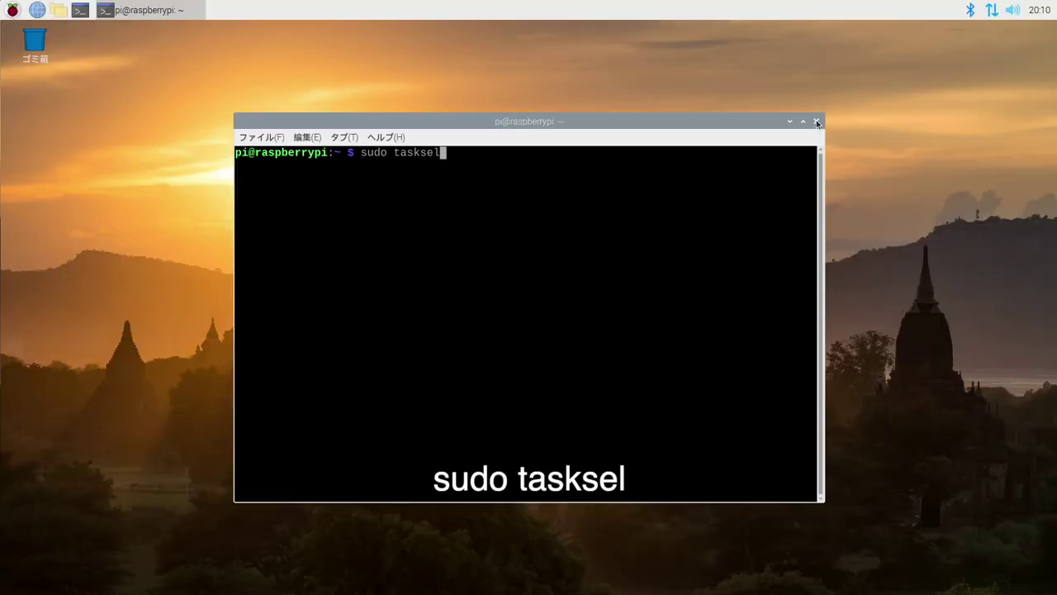
key("Return")
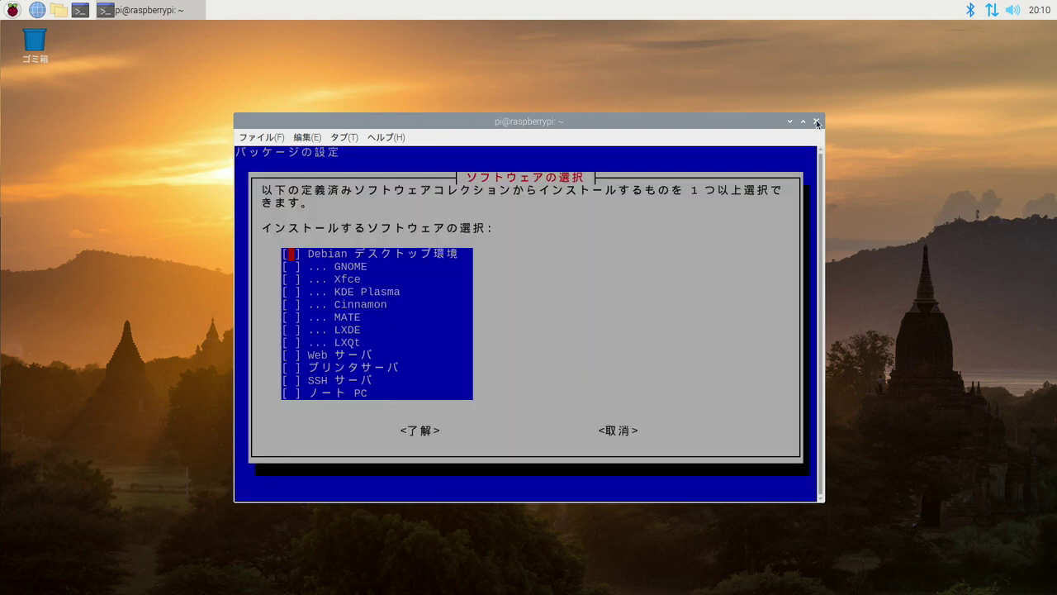
key("Down")
key("Down")
key("Down")
key("Down")
key("Down")
key("space")
key("Return")
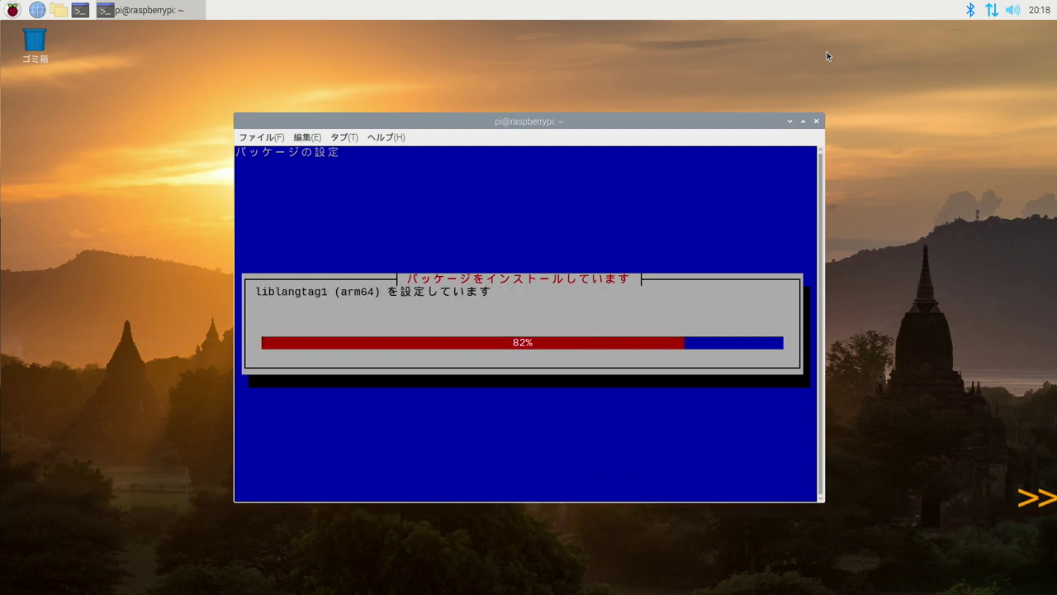
type("sudo reboot")
Reboot, then browse the raspberry menu's submenus toward MATE Terminal under System Tools
key("Return")
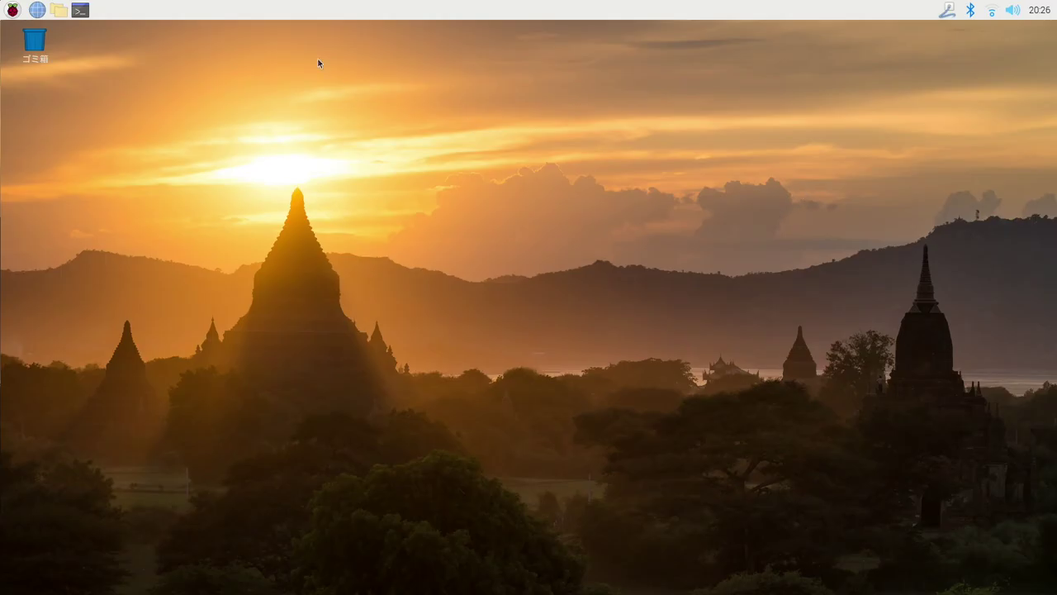
left_click(6, 12)
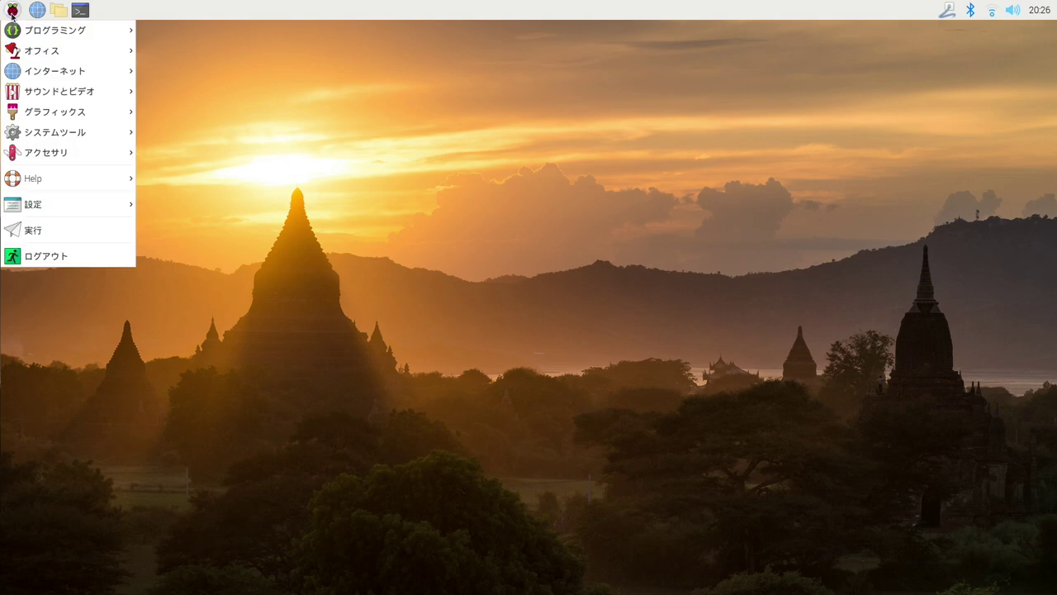
mouse_move(19, 56)
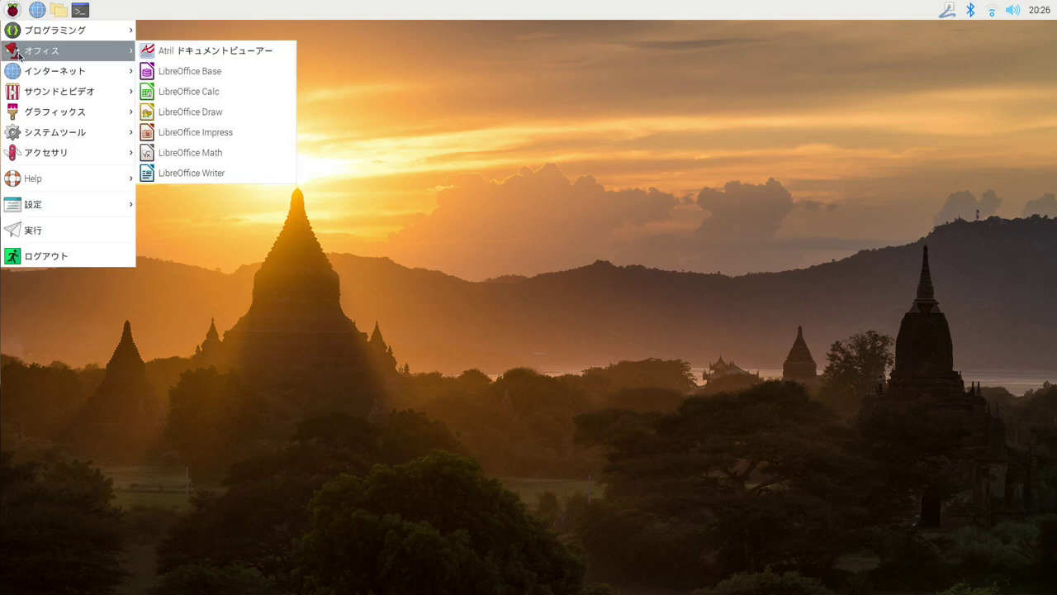
mouse_move(15, 75)
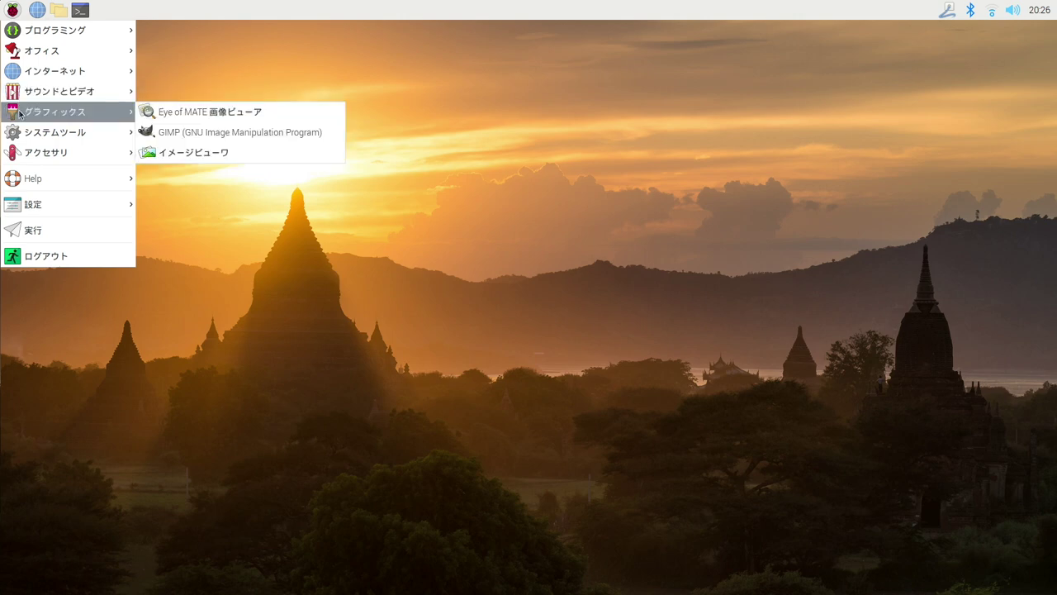
mouse_move(23, 137)
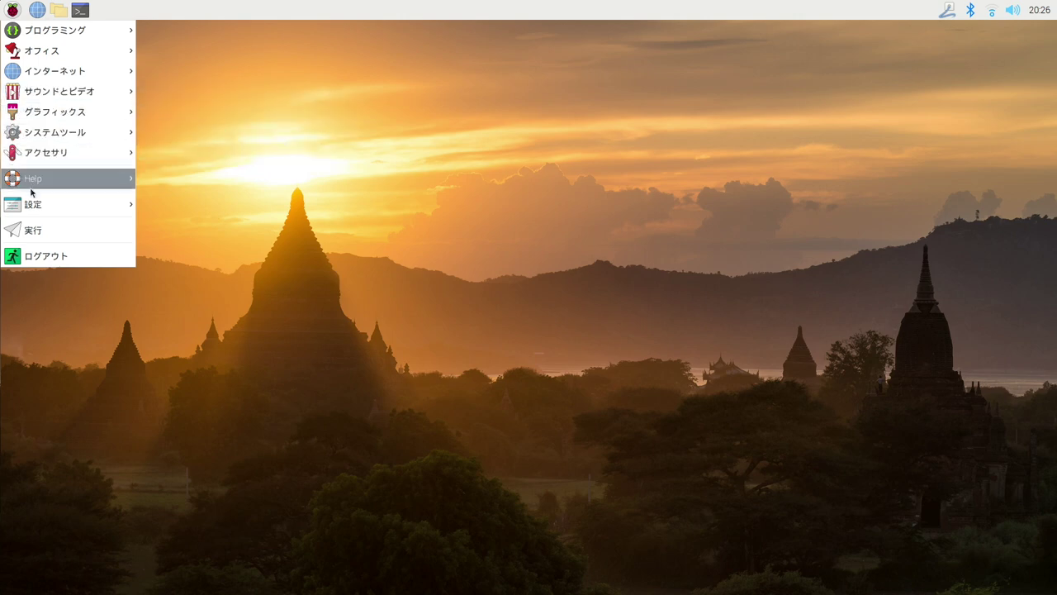
mouse_move(32, 209)
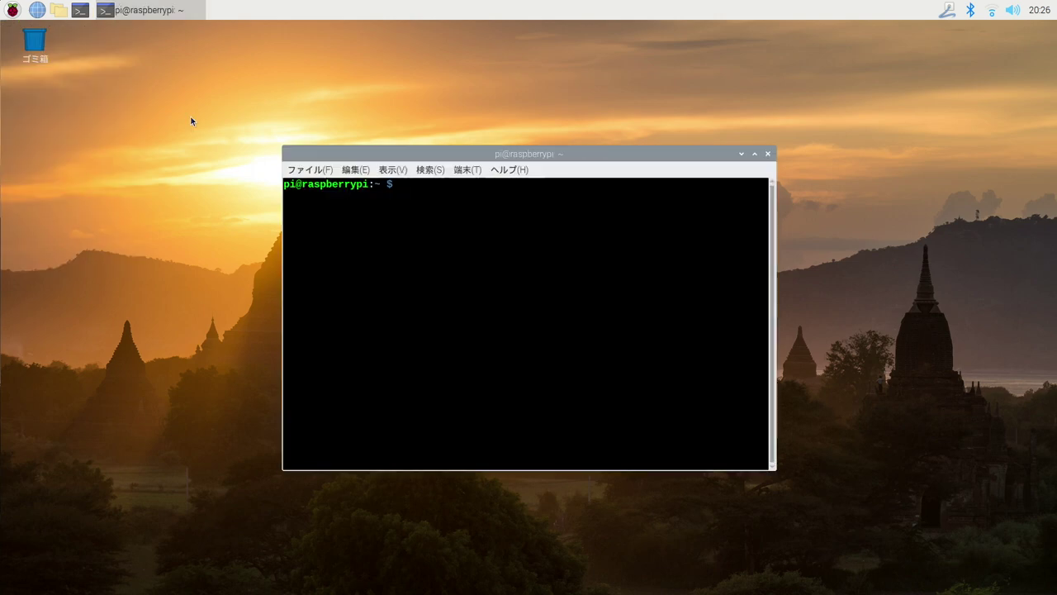
Choose option 2, /usr/bin/mate-session, as the x-session-manager alternative, then reboot
type("sudo u")
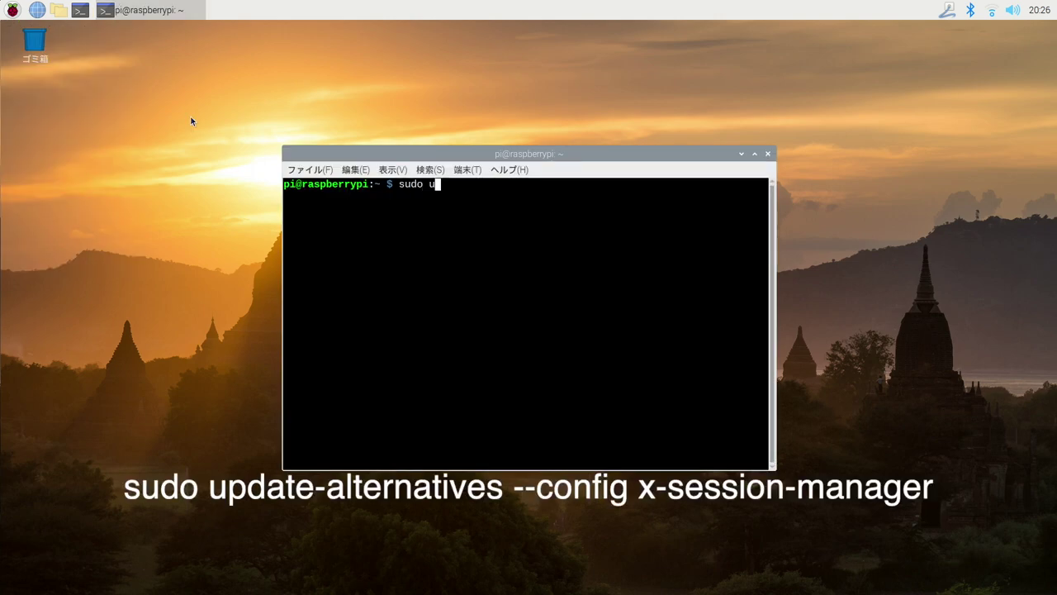
type("pdate-alternatives --config ")
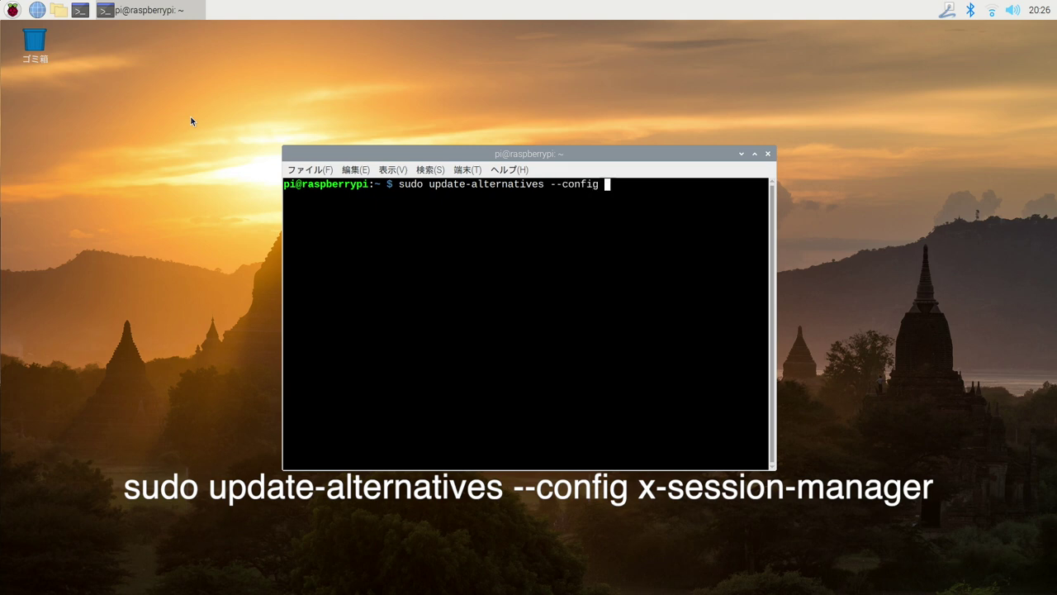
type("x-session-manager")
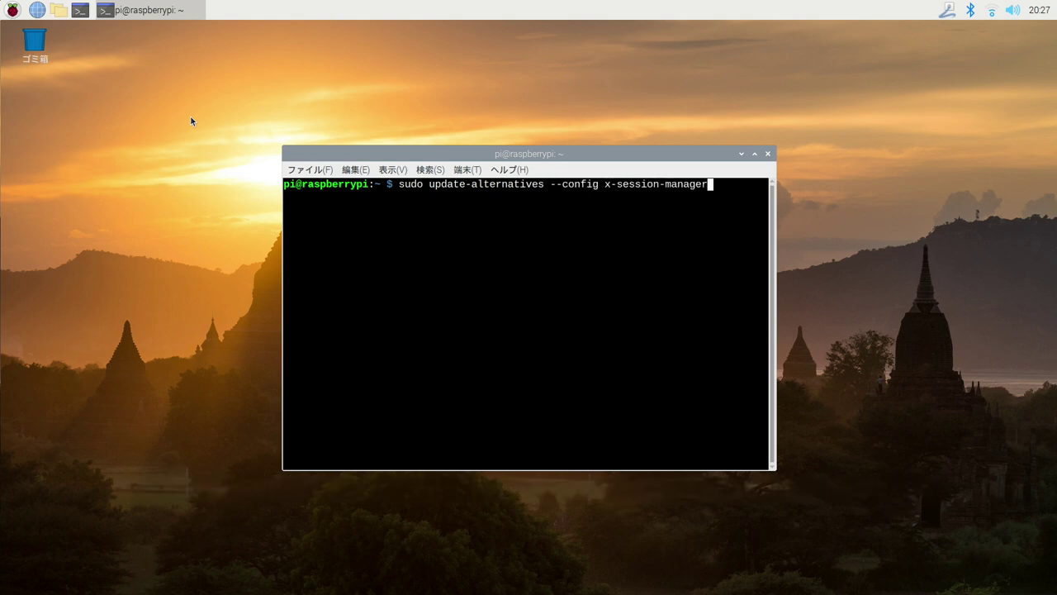
key("Return")
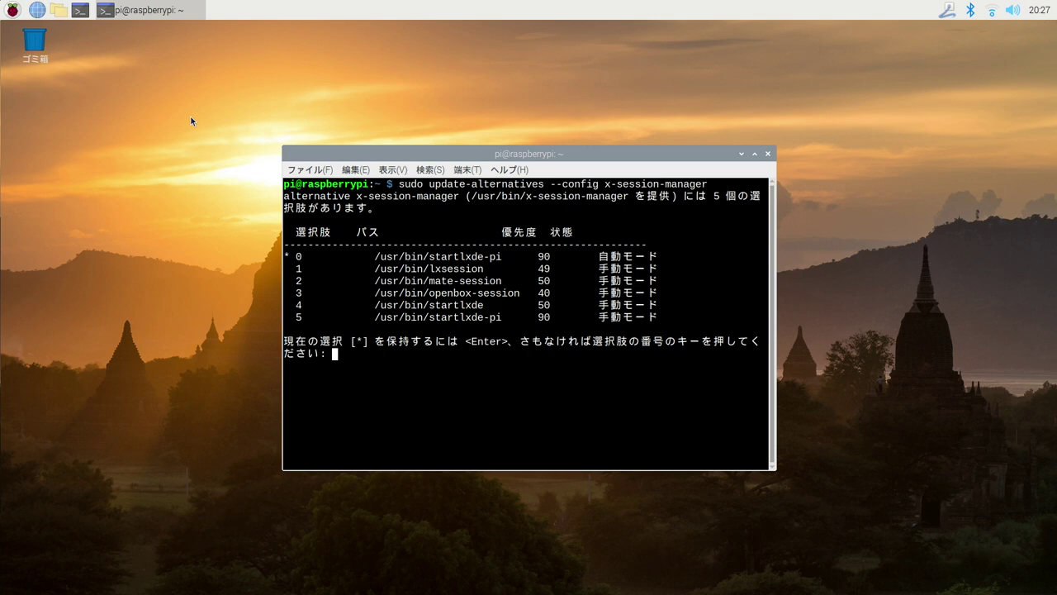
left_click_drag(292, 281, 528, 281)
left_click(366, 358)
type("2")
key("Return")
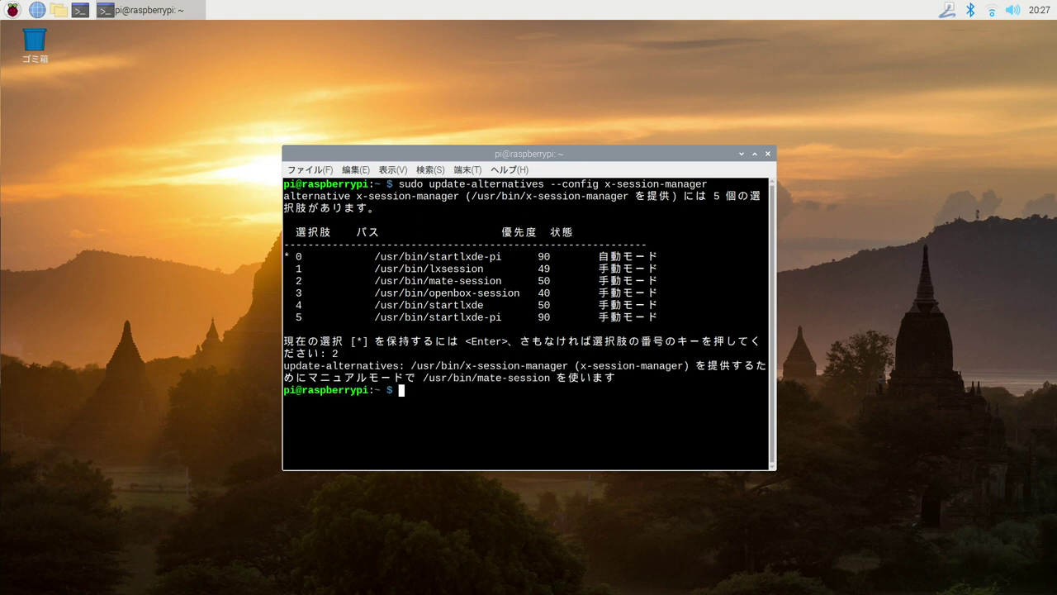
type("sudo reboot")
key("Return")
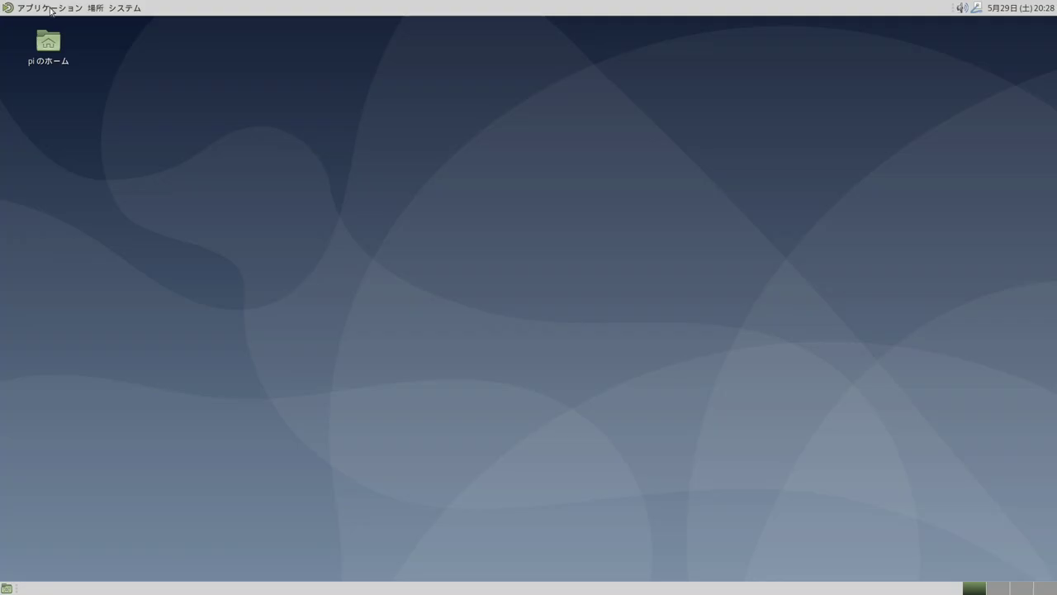
Look through the MATE top panel's Applications, Places and System menus
left_click(50, 10)
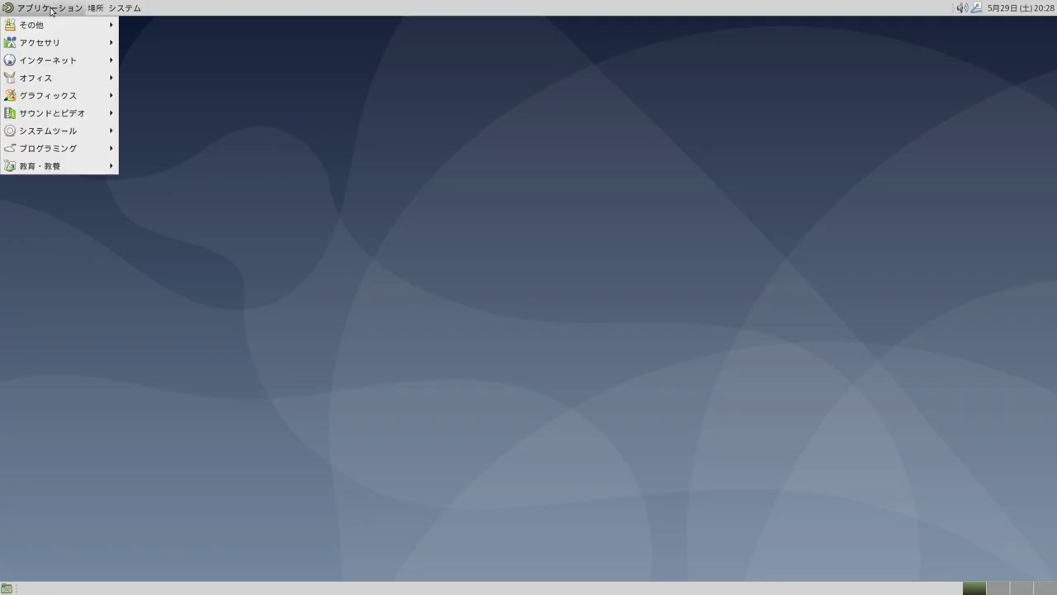
mouse_move(56, 60)
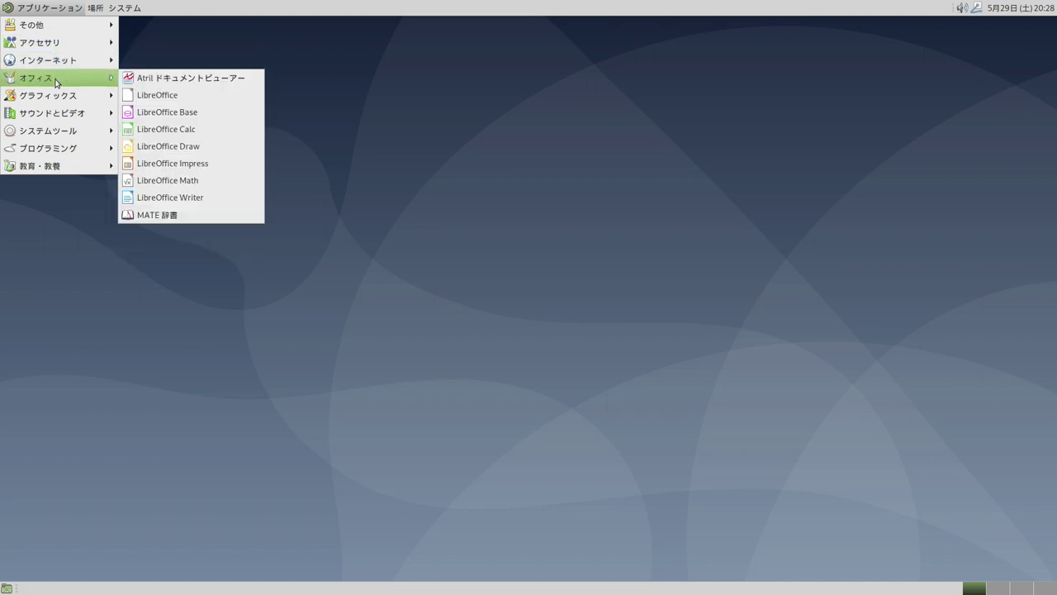
mouse_move(60, 118)
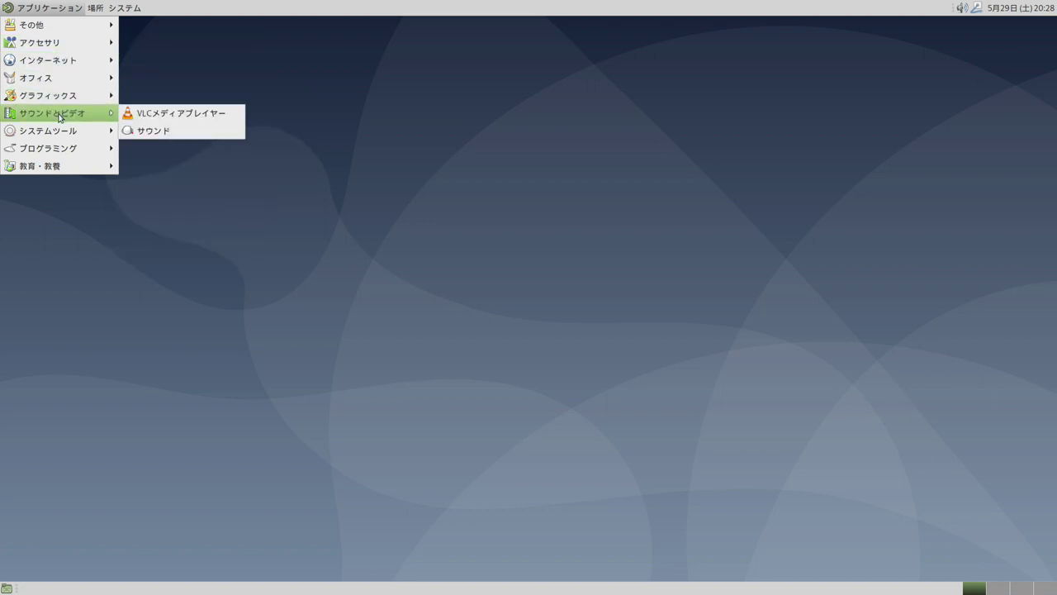
left_click(70, 10)
left_click(96, 8)
left_click(101, 9)
left_click(123, 9)
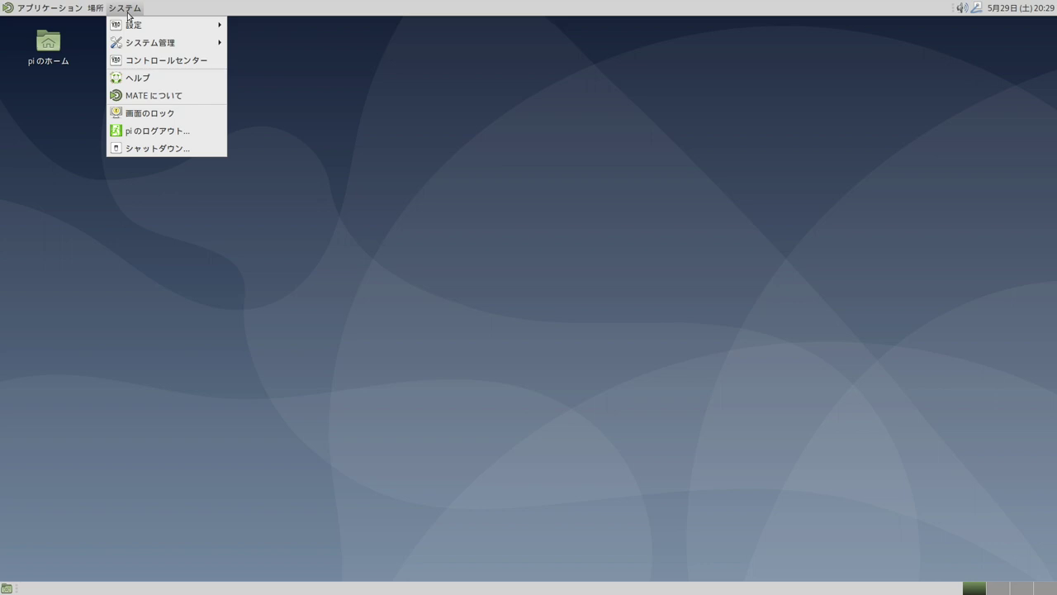
mouse_move(129, 33)
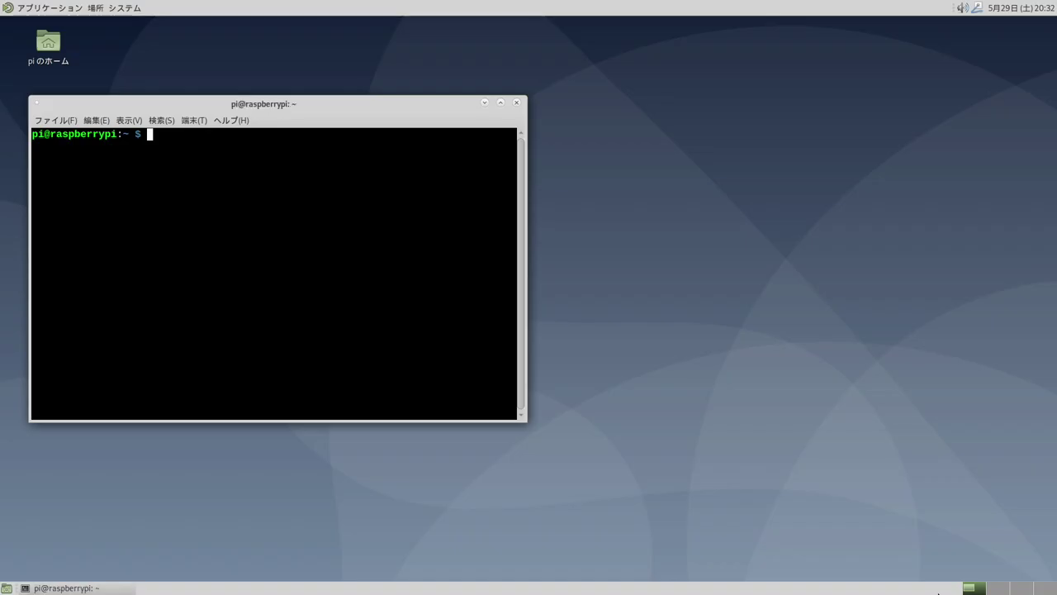
Install fcitx-mozc with apt, accept the package list, then type sudo nano /boot/config.txt
type("sudo apt")
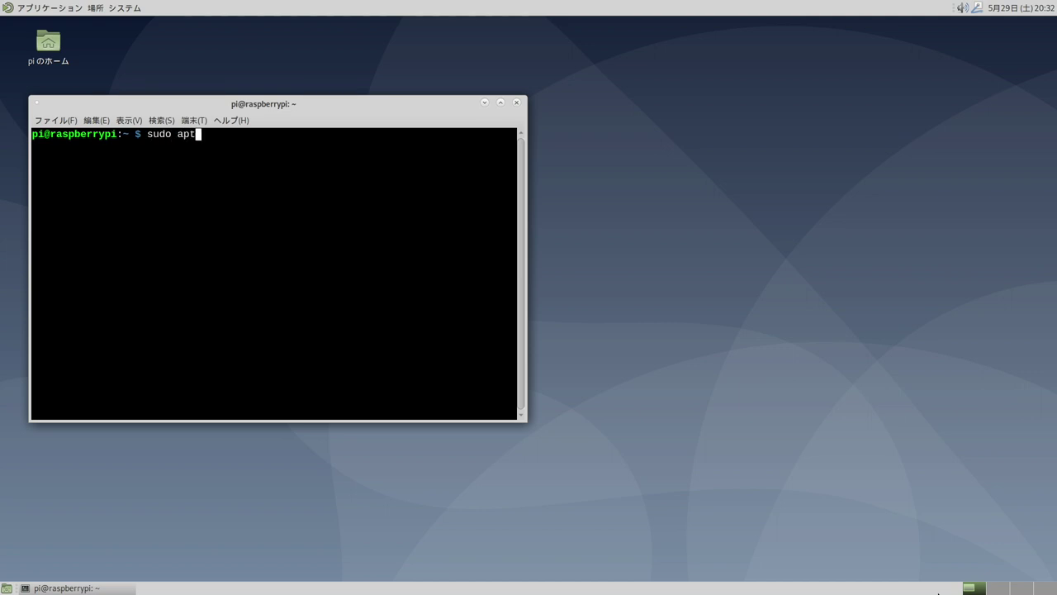
type(" install f")
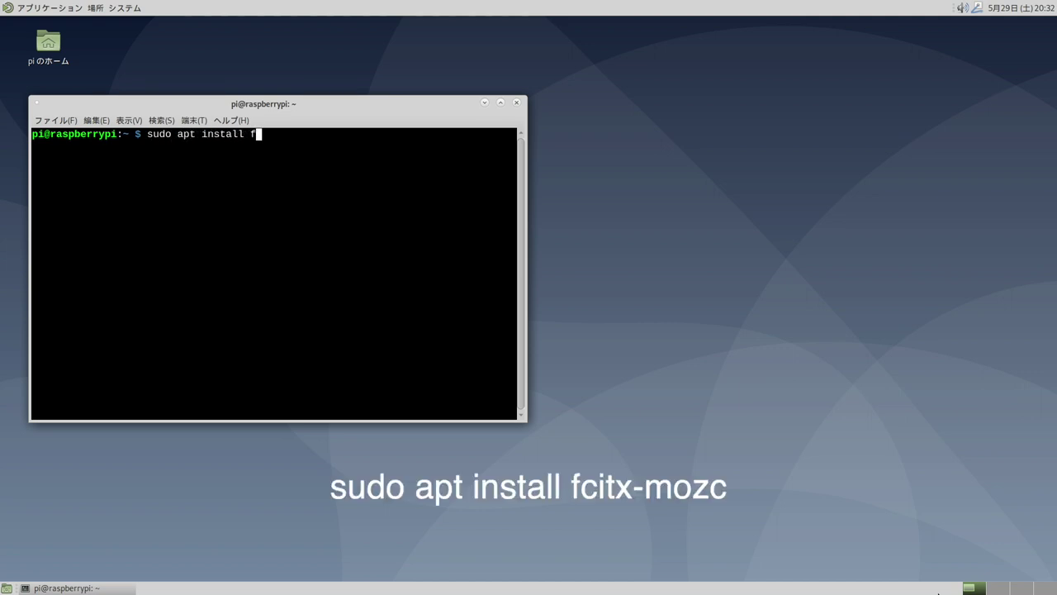
type("citx-mozc")
key("Return")
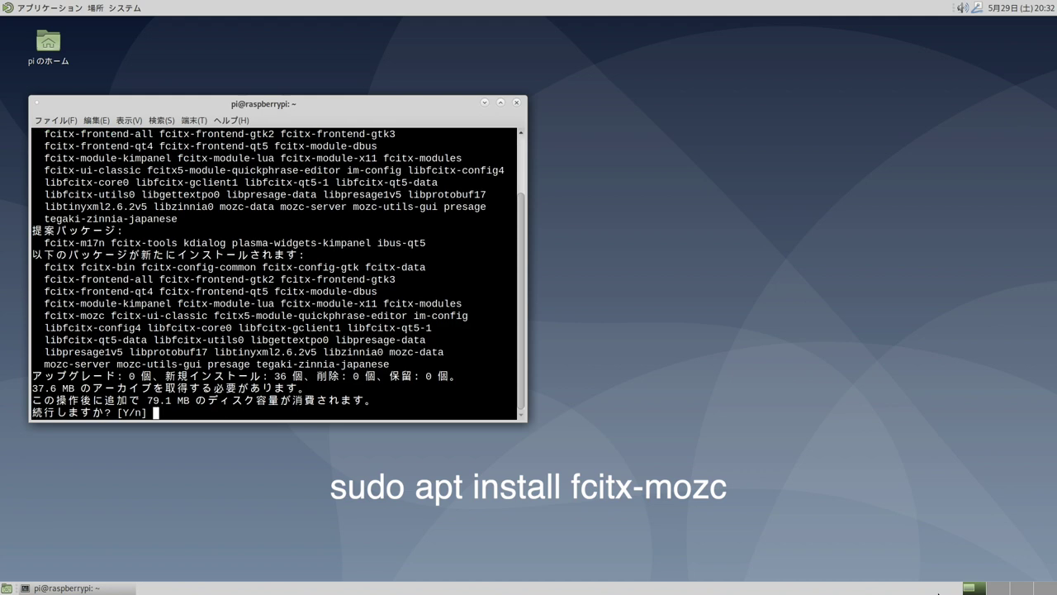
key("Return")
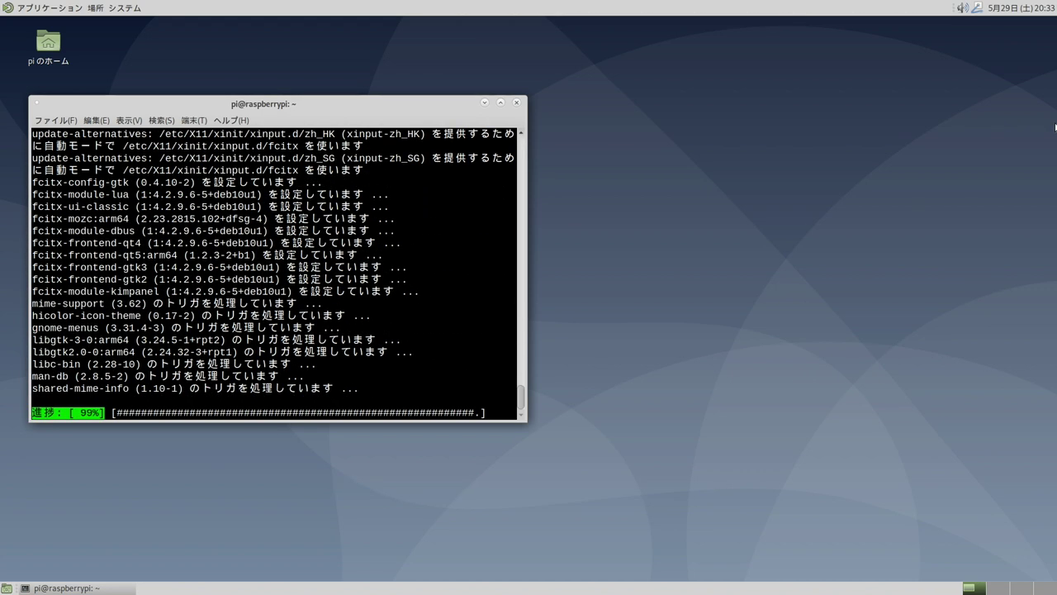
type("sud")
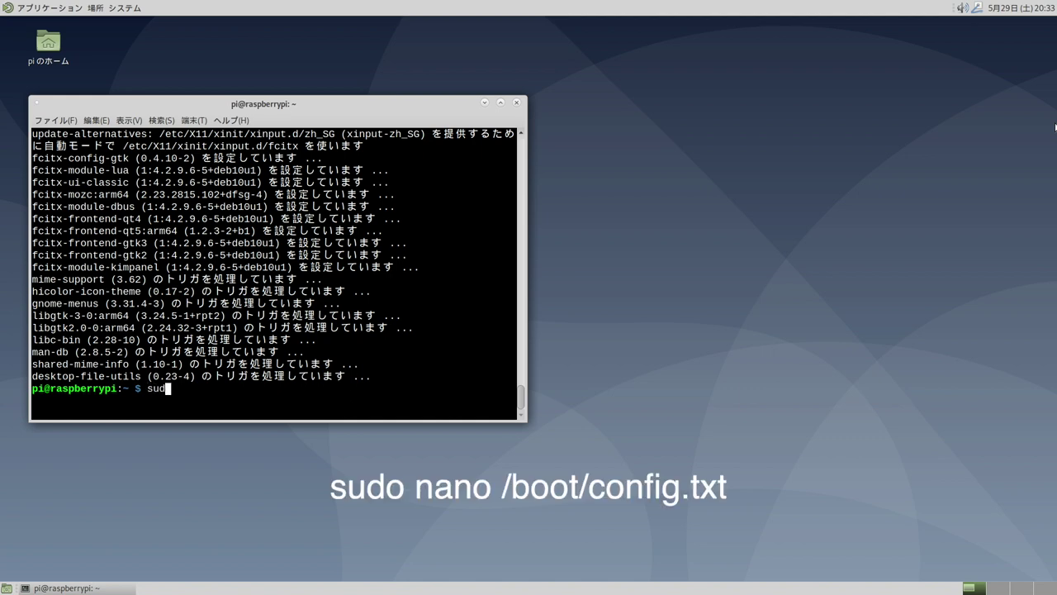
type("o nano /boot/config.txt")
Open /boot/config.txt in nano and add a #Overclock header at the end
key("Return")
key("alt+/")
key("Return")
type("#Overclock")
key("Return")
Add lines arm_freq=2100, over_voltage=8, gpu_mem=256, gpu_freq=750 and cma=256
type("arm_freq=2100")
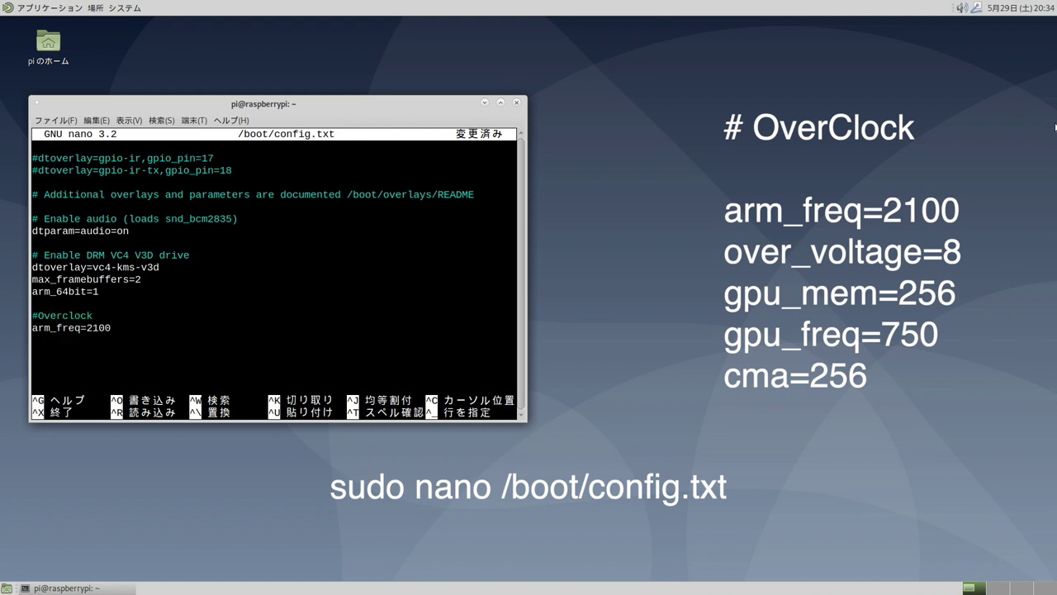
key("Return")
type("over_voltage=8")
key("Return")
type("gpu_mem=256")
key("Return")
type("gpu_freq=750")
key("Return")
type("cma=256")
key("Return")
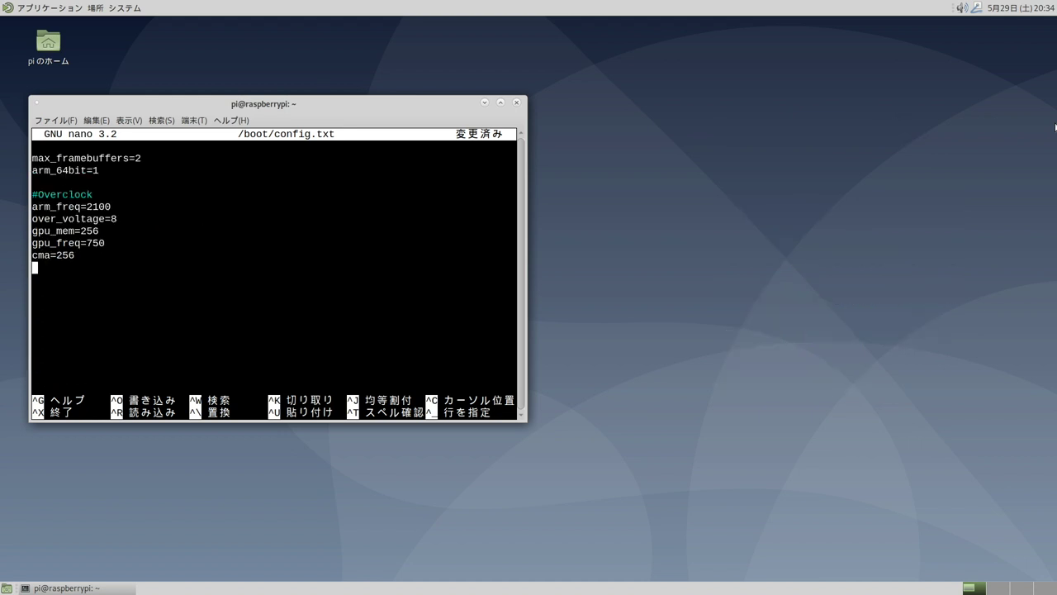
Save /boot/config.txt and exit nano
key("ctrl+o")
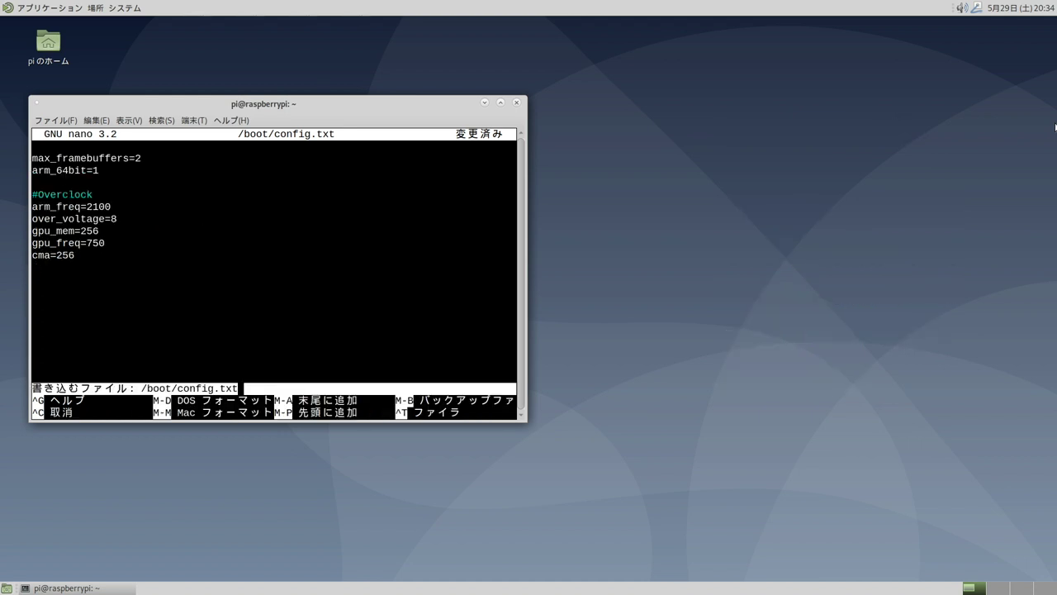
key("Return")
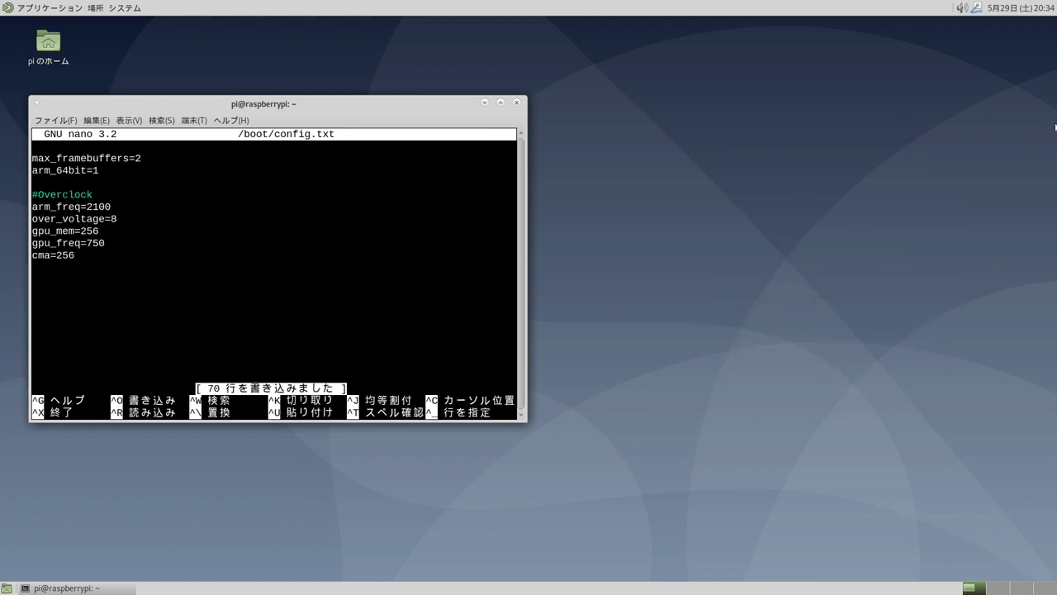
key("ctrl+x")
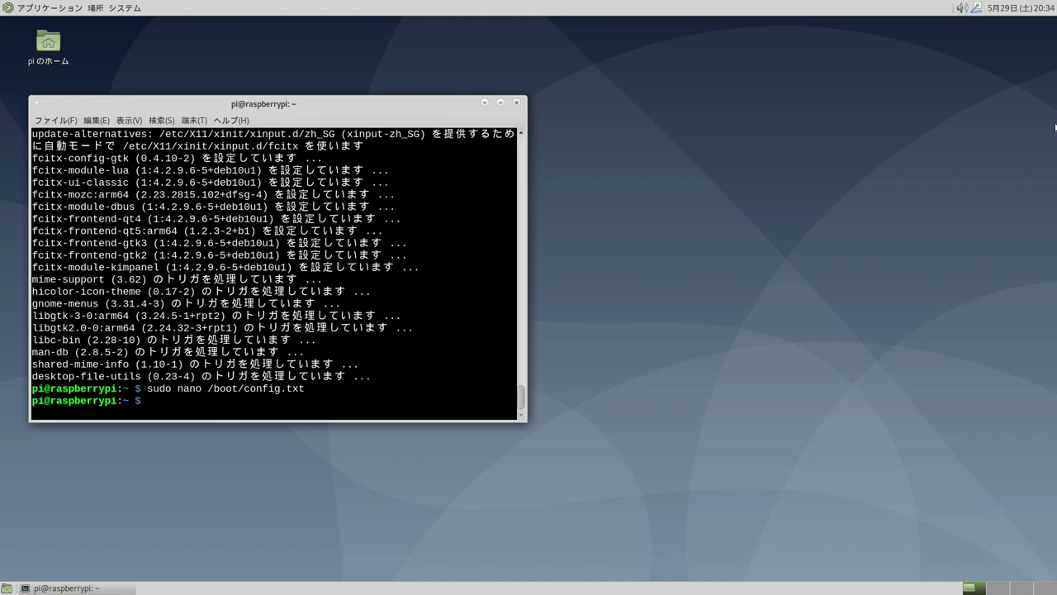
Install neofetch with apt, confirming the prompt, then start typing the reboot command
type("sudo apt install neofetch")
key("Return")
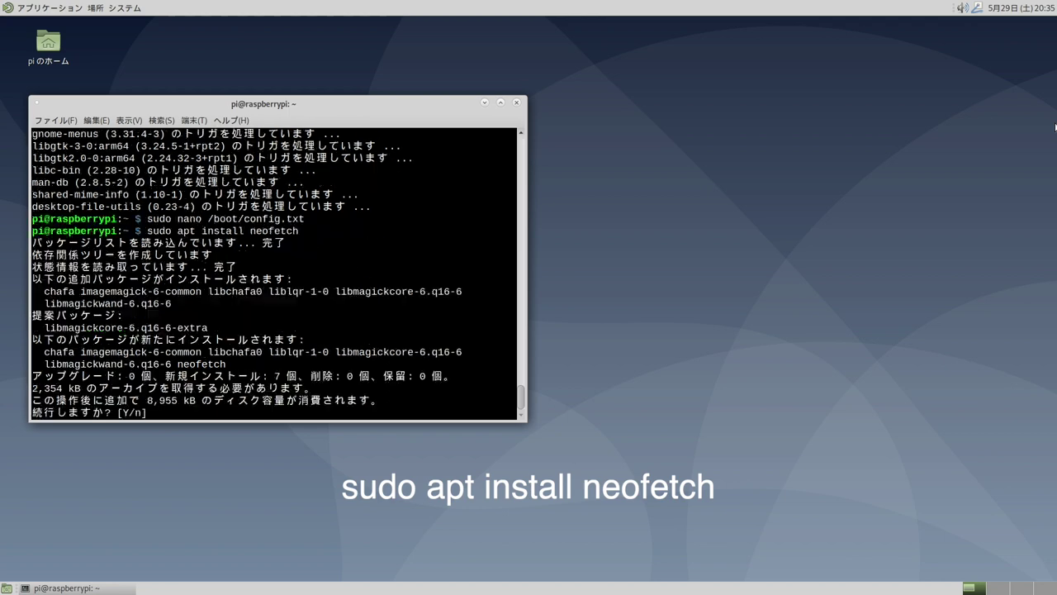
key("Return")
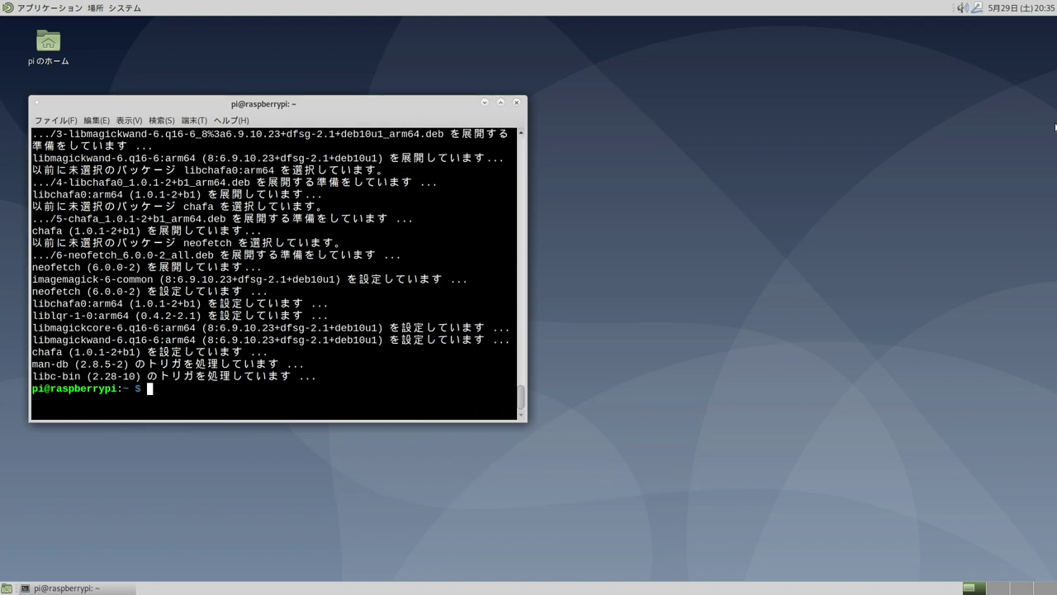
type("sudo re")
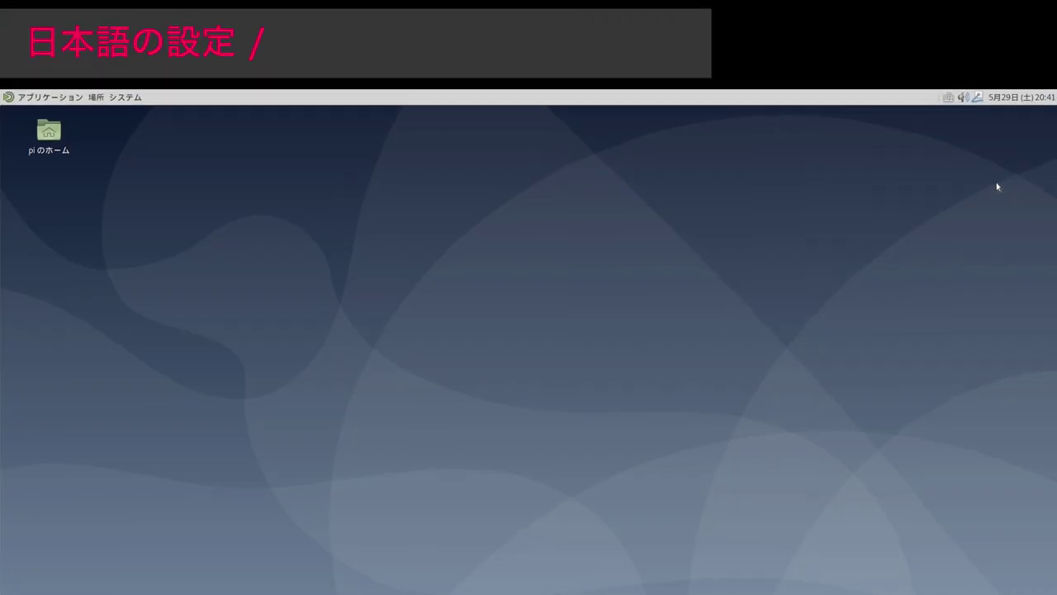
Set Muhenkan and Hiragana_Katakana as fcitx's global input-method on/off keys
left_click(949, 98)
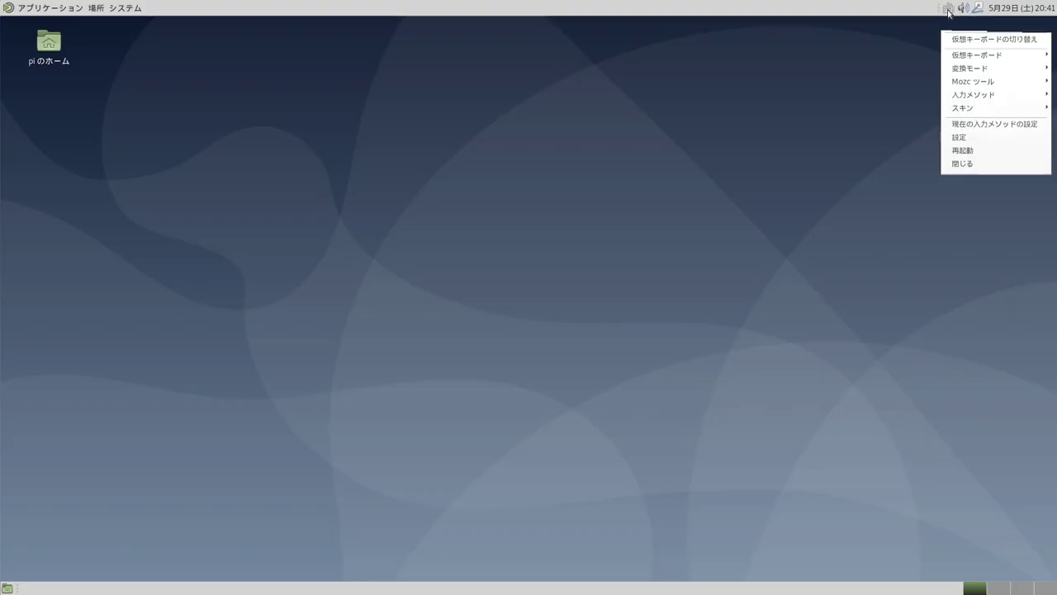
left_click(969, 139)
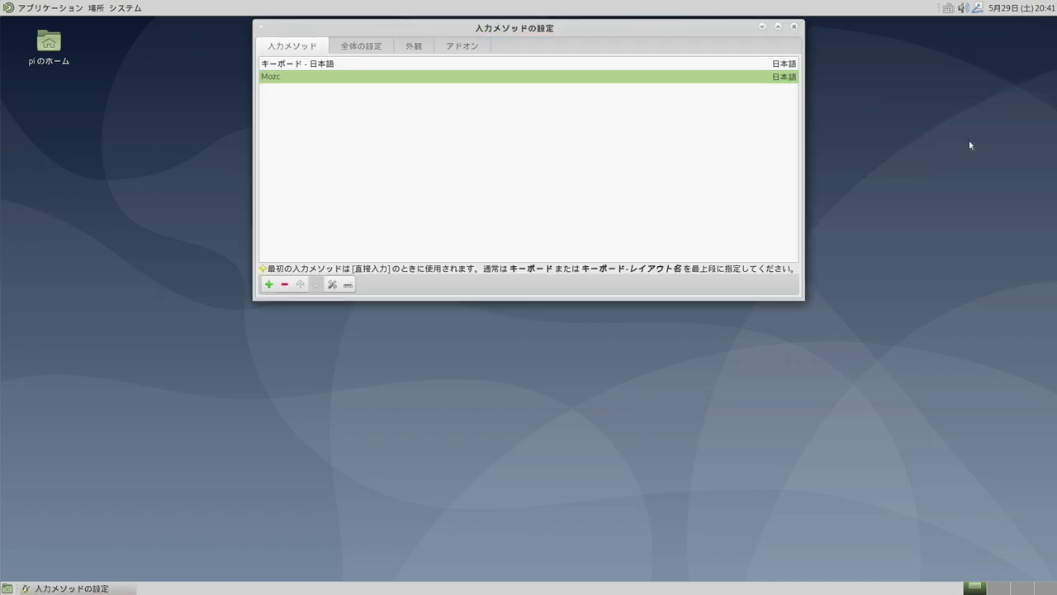
left_click(376, 51)
left_click(426, 80)
key("Muhenkan")
left_click(646, 76)
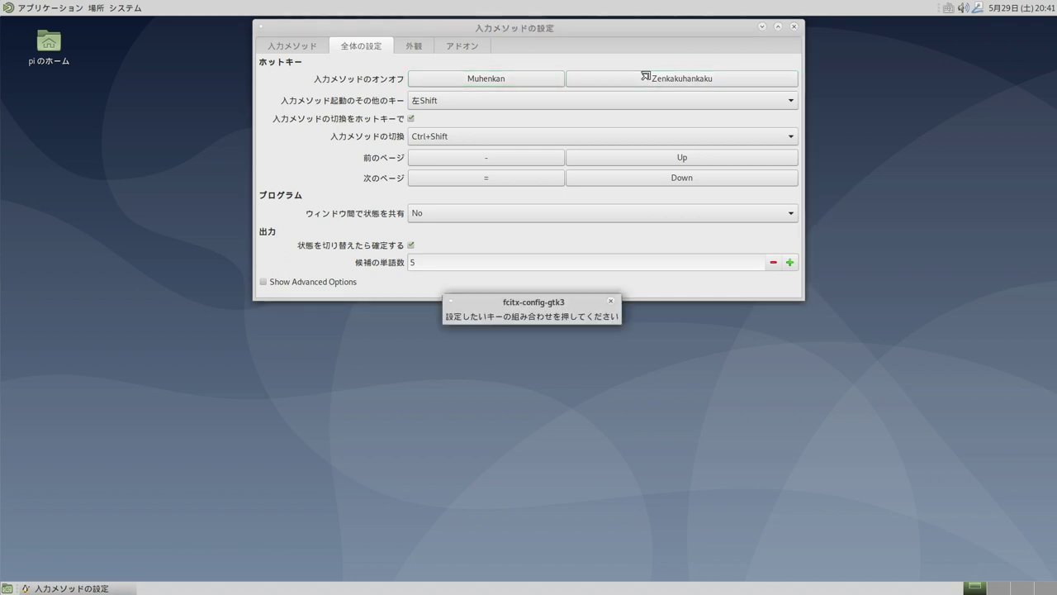
key("Hiragana_Katakana")
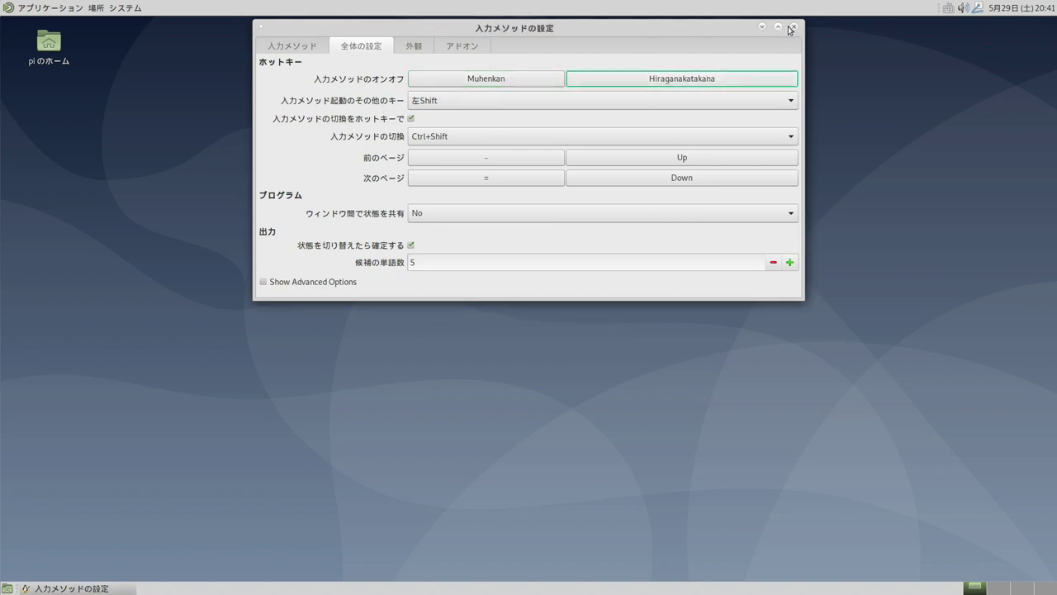
left_click(791, 28)
Switch Mozc's key setting style to ことえり and apply it
left_click(953, 11)
mouse_move(950, 83)
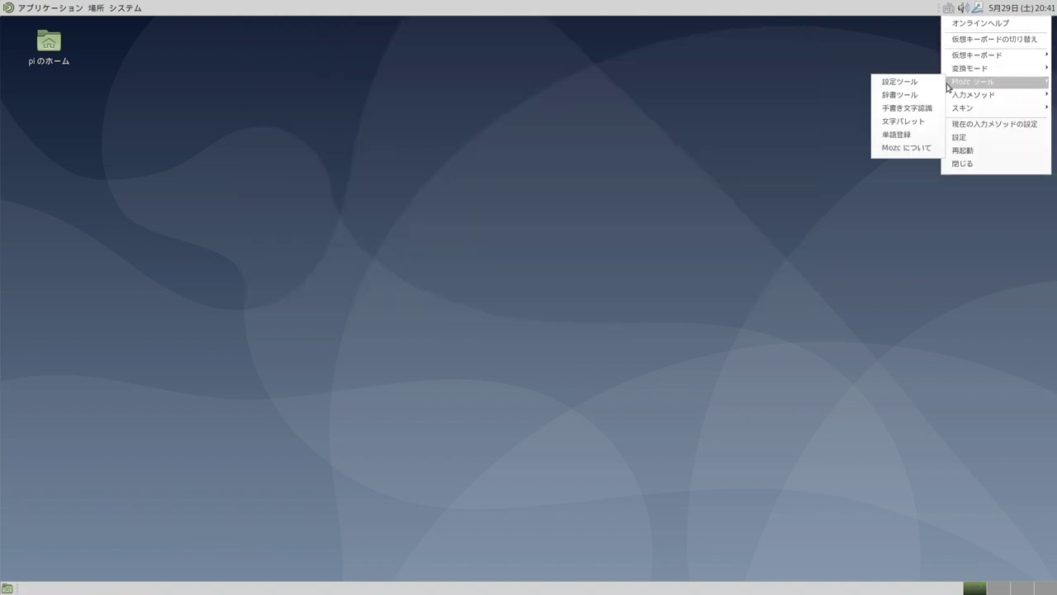
left_click(923, 87)
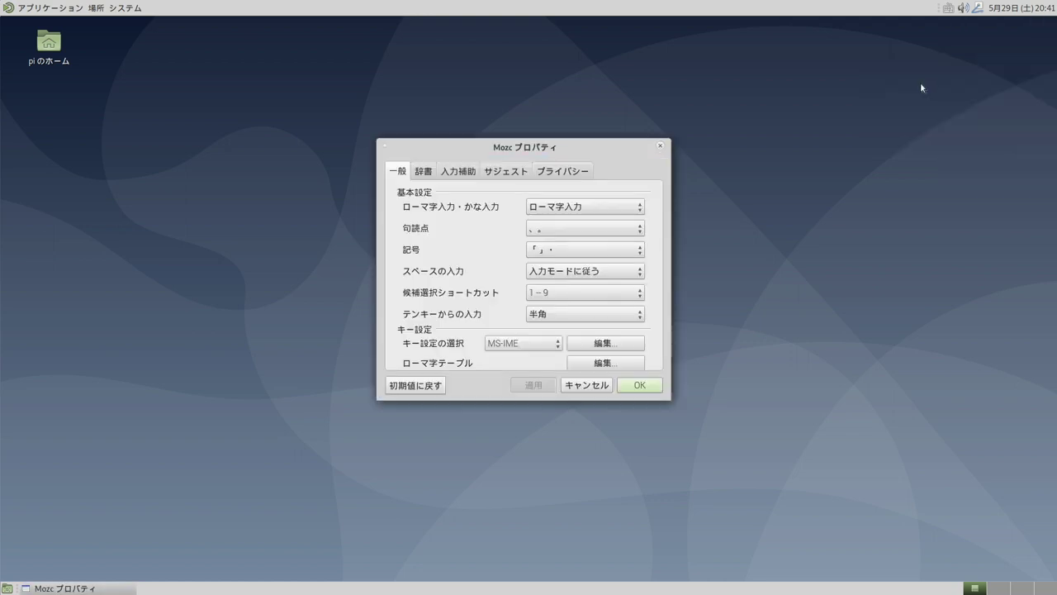
left_click(543, 347)
left_click(547, 360)
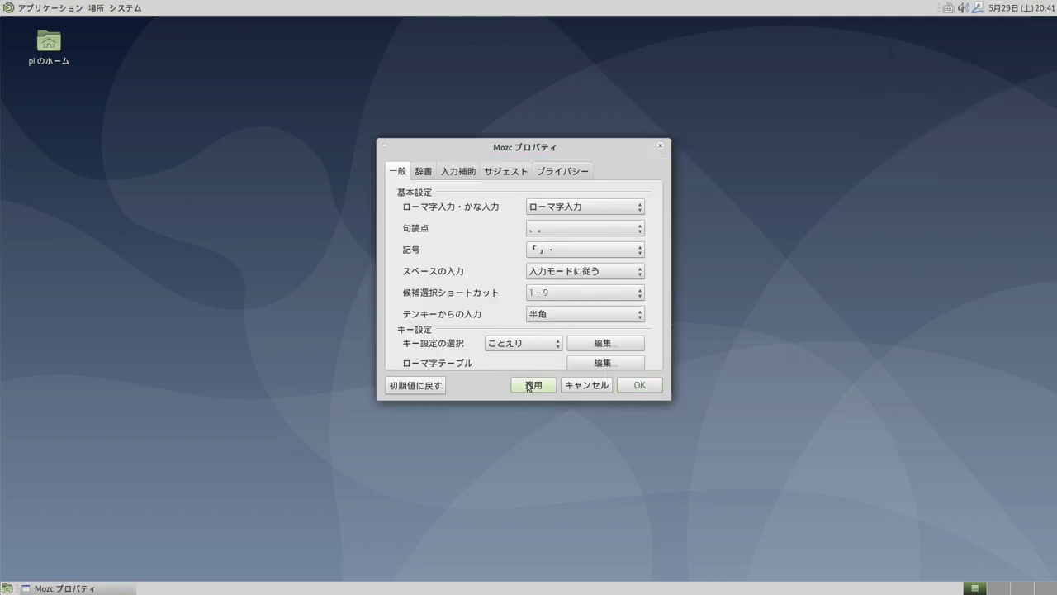
left_click(640, 385)
Open the MATE Control Center from the System menu
left_click(124, 7)
left_click(145, 63)
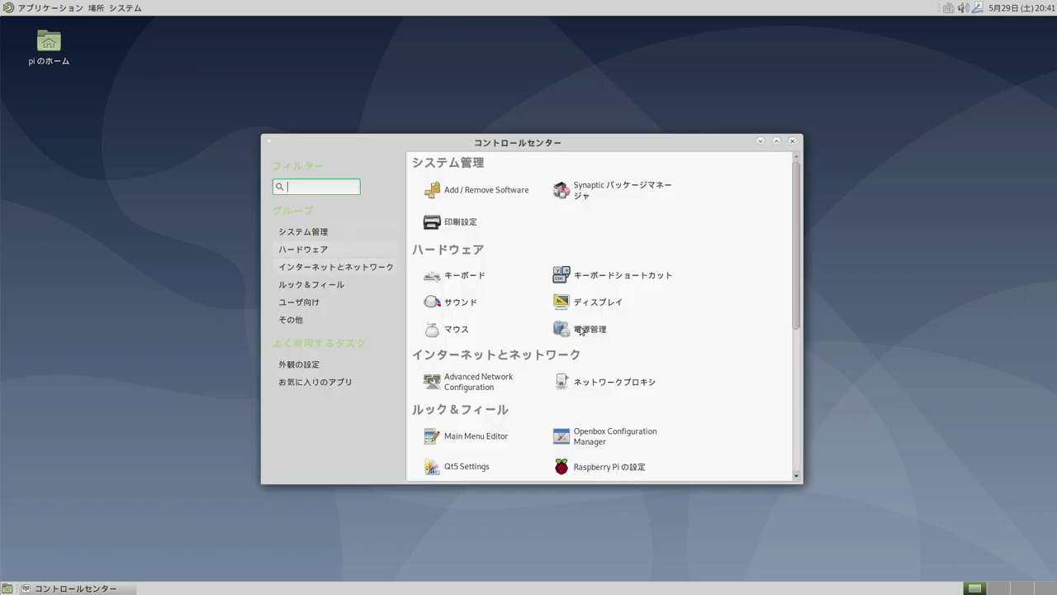
left_click_drag(796, 241, 791, 364)
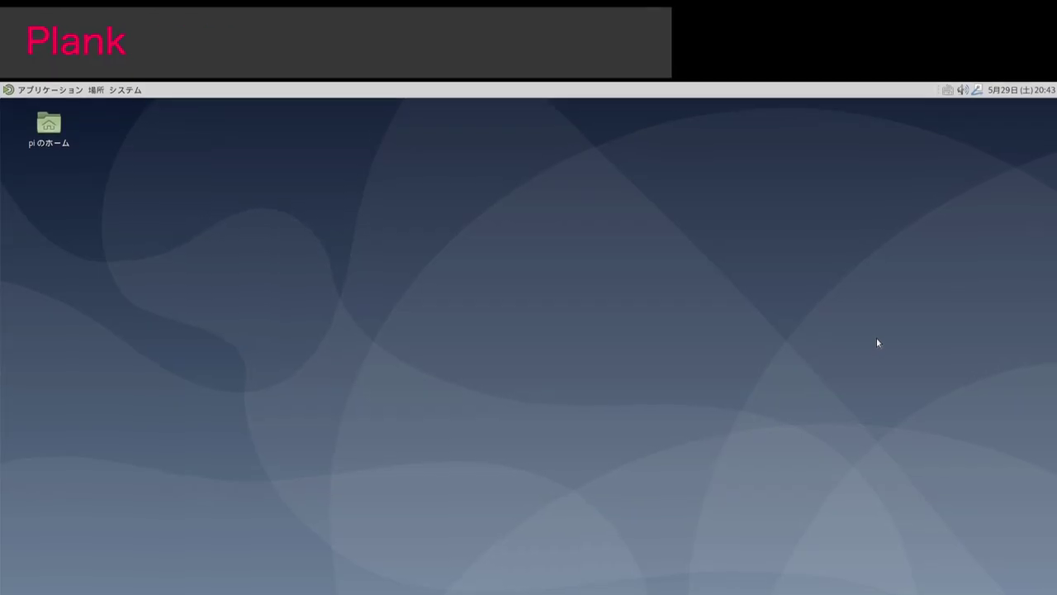
Install Plank with sudo apt install, confirm with y, and close the terminal
key("ctrl+alt+t")
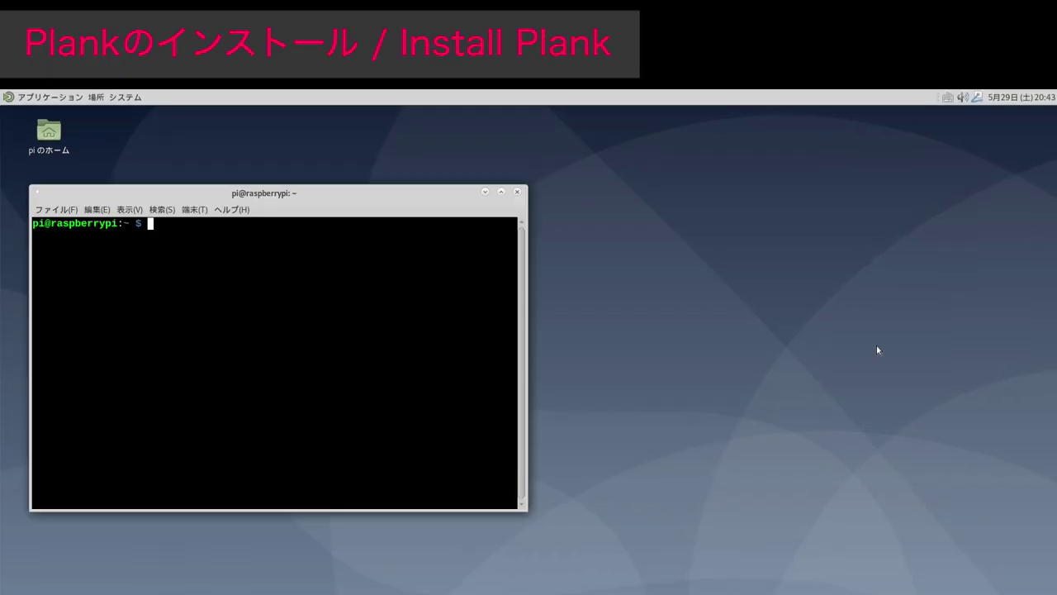
type("sudo apt install plank")
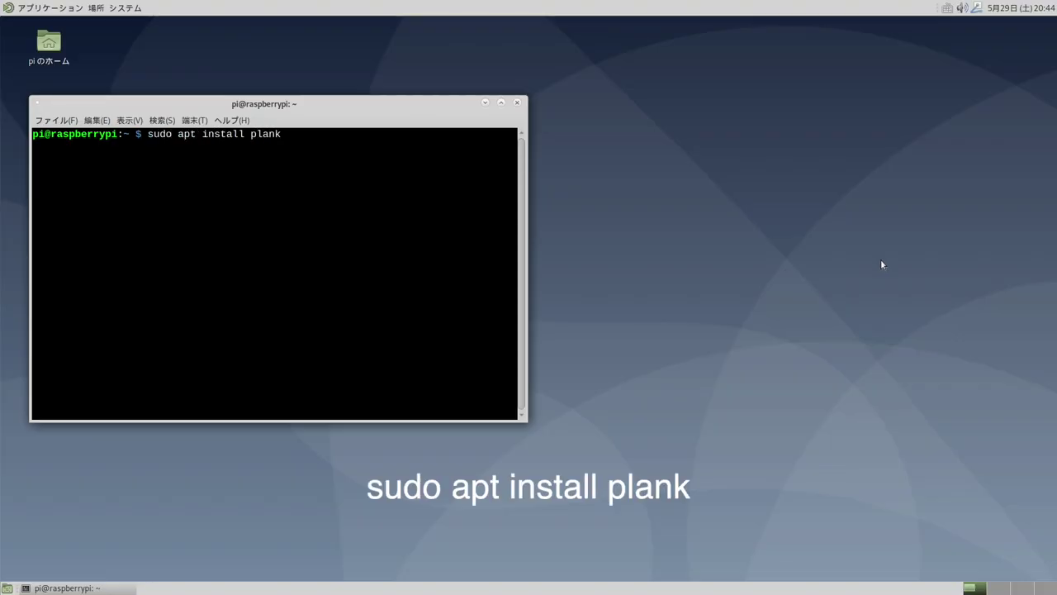
key("Return")
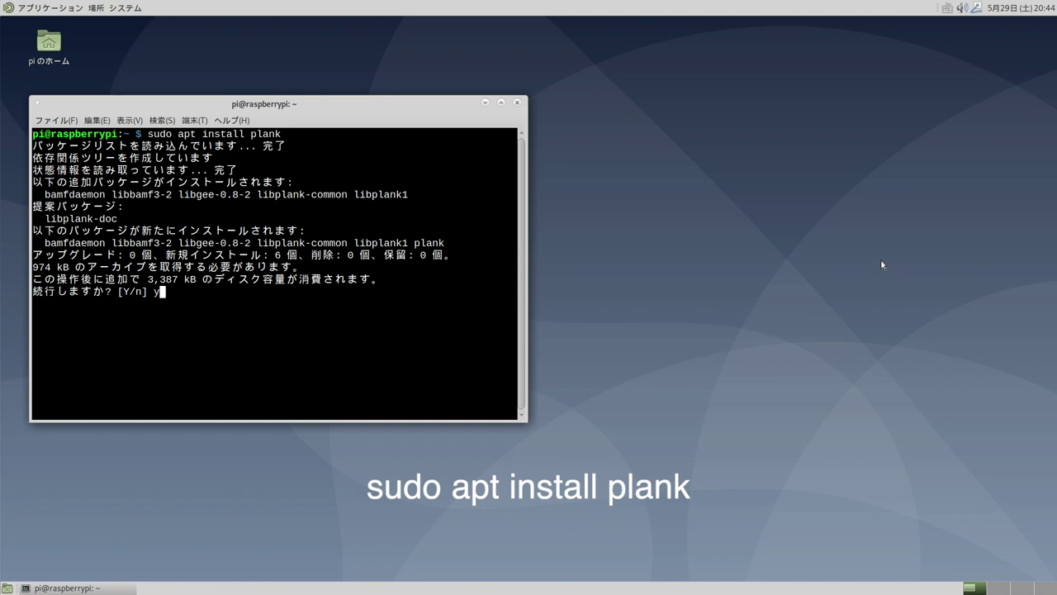
type("y")
key("Return")
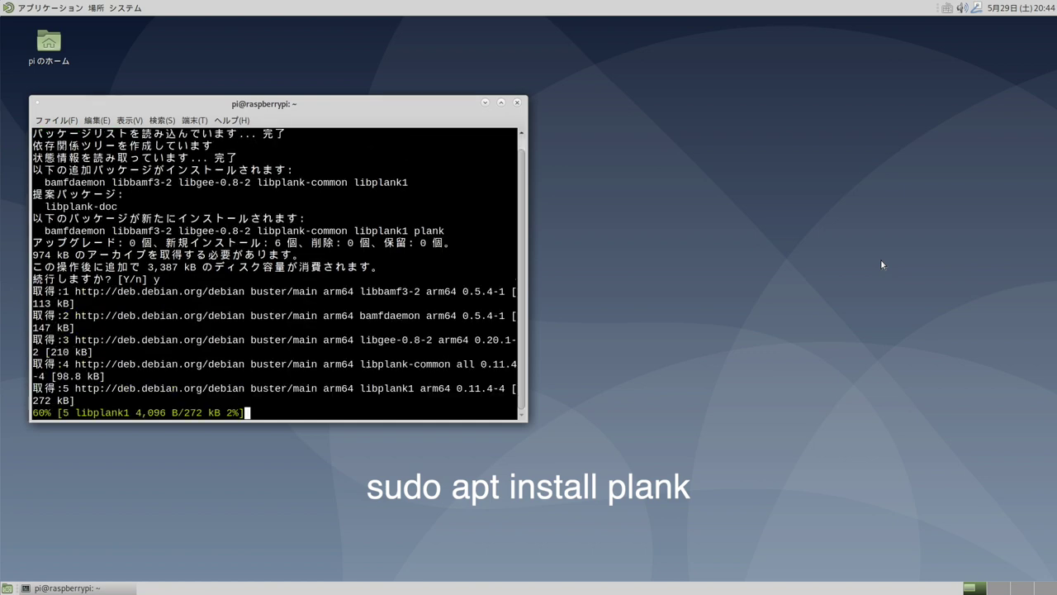
left_click(517, 102)
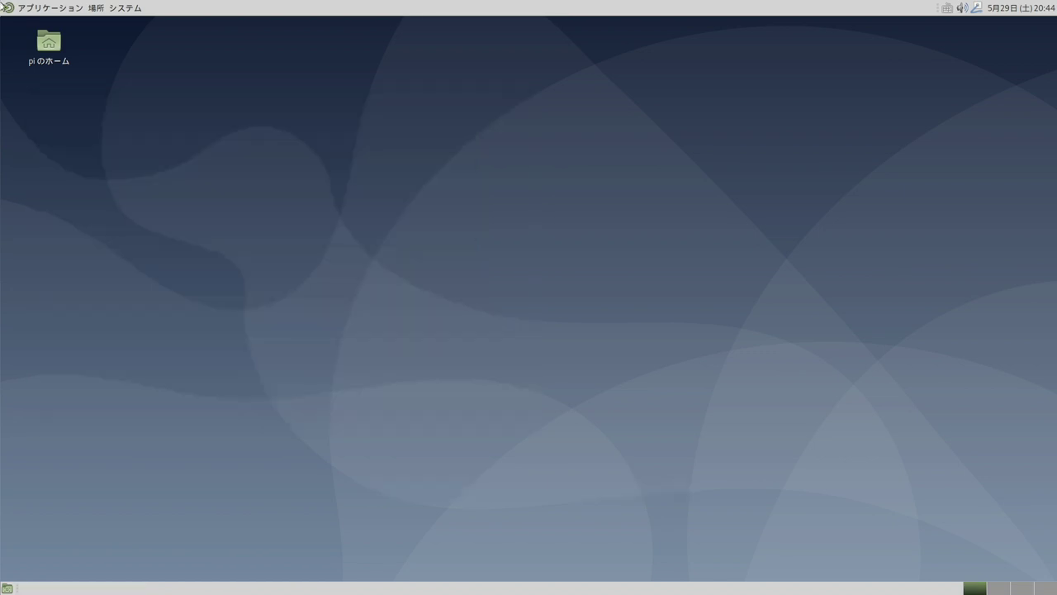
Launch Plank from the Applications menu's Accessories submenu
left_click(6, 7)
mouse_move(58, 43)
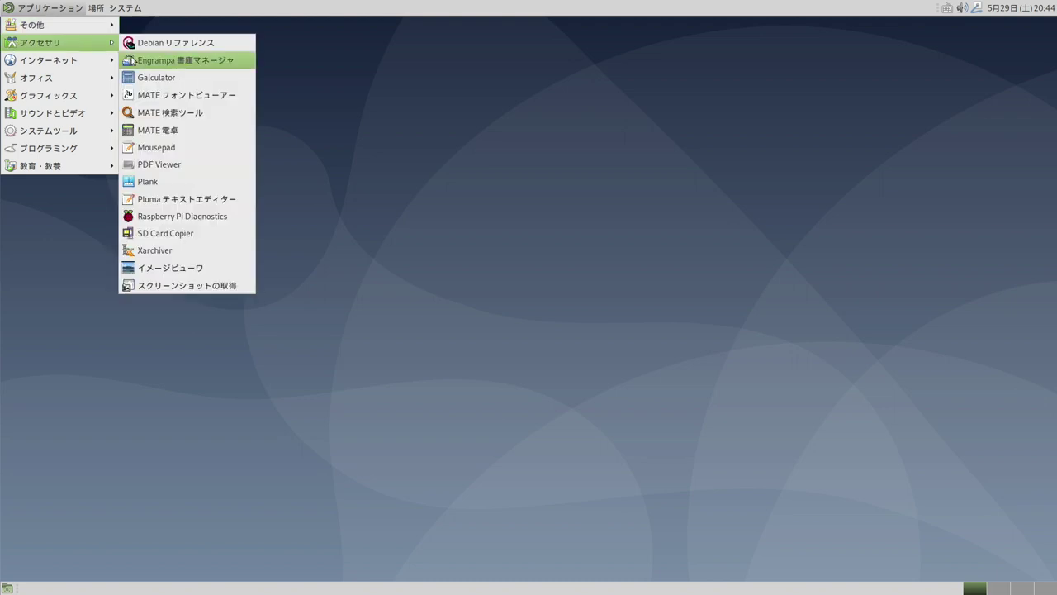
left_click(198, 184)
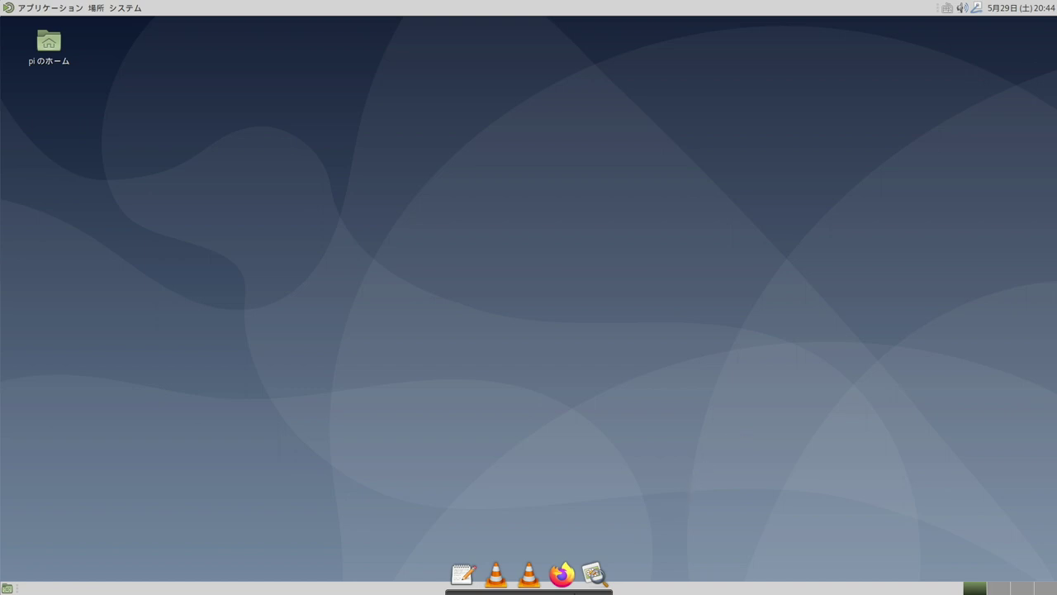
Switch the Plank dock theme to Transparent in the dock preferences
right_click(595, 574)
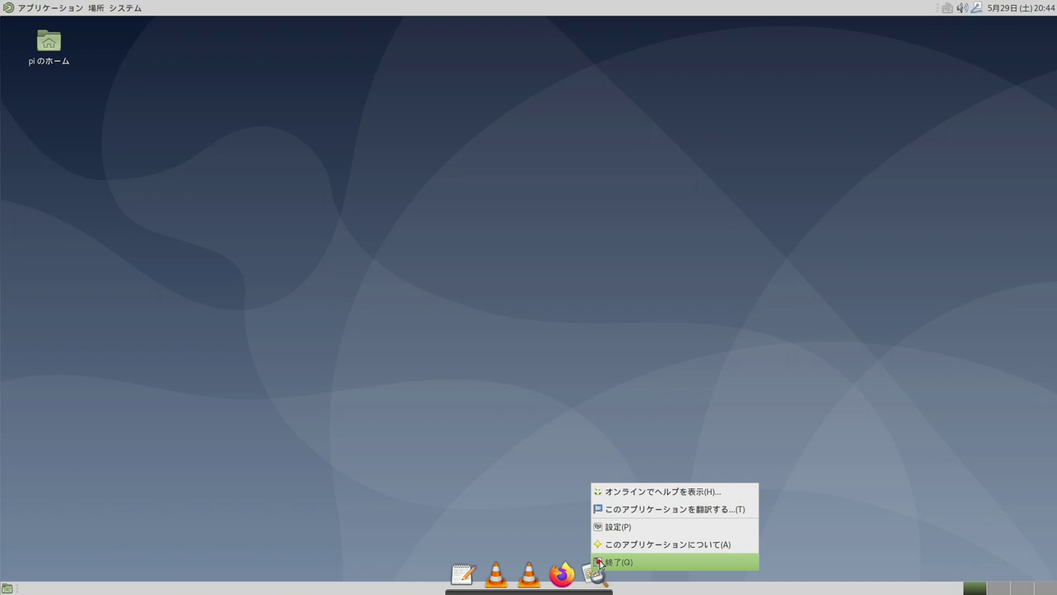
left_click(634, 521)
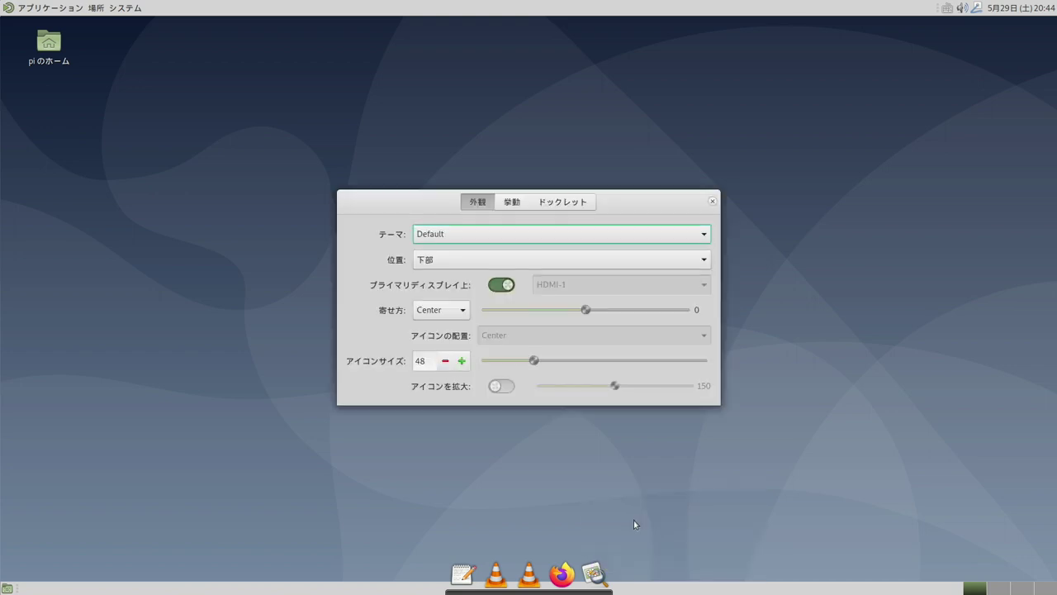
left_click(552, 236)
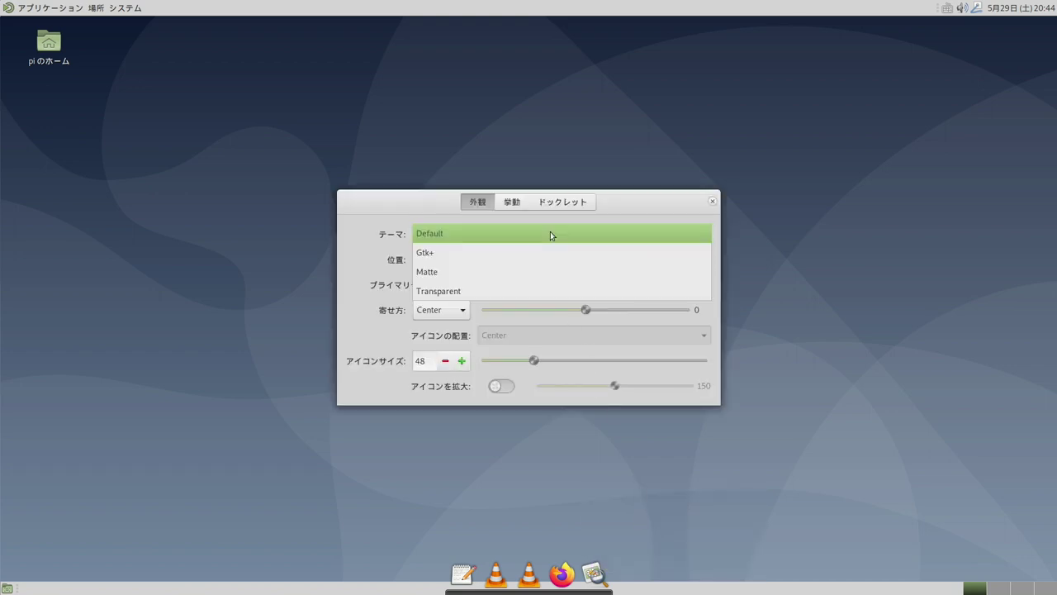
left_click(548, 292)
Remove the duplicate VLC icon and add MATE Terminal from System Tools to the dock
left_click_drag(529, 576, 542, 448)
left_click(50, 8)
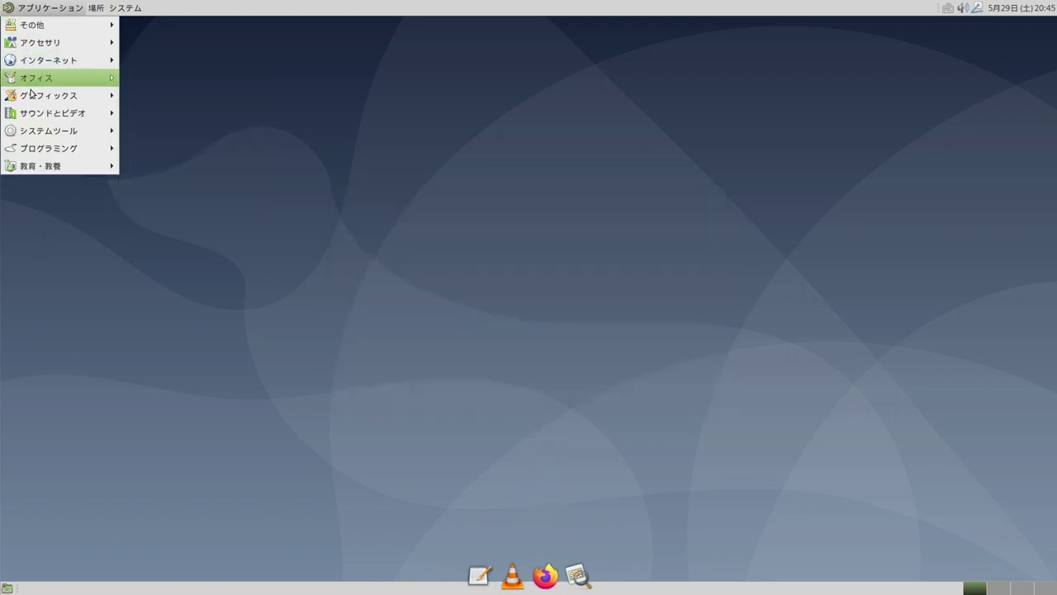
mouse_move(37, 131)
left_click_drag(132, 238, 563, 580)
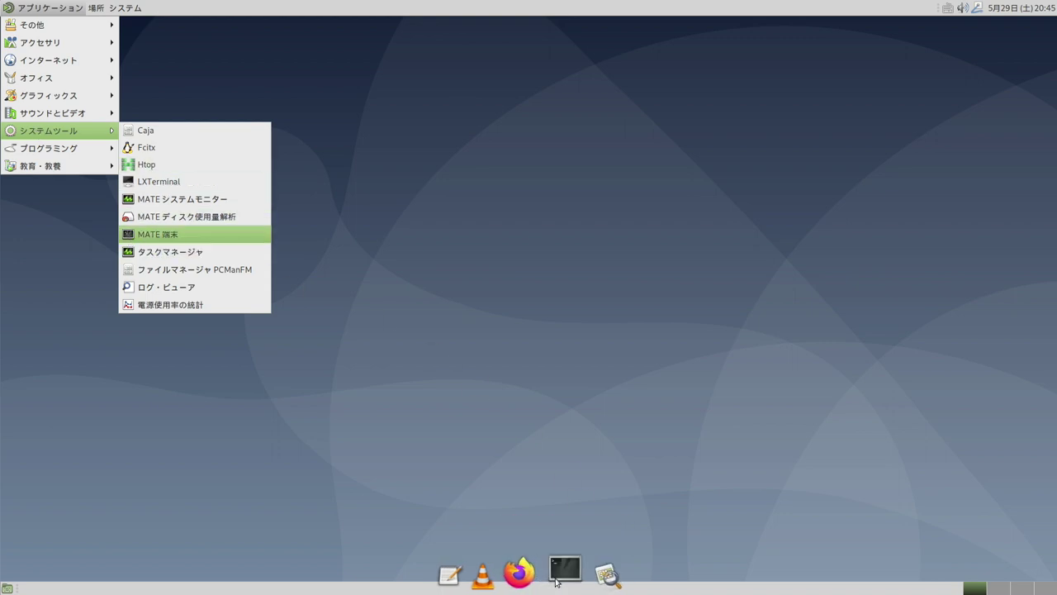
left_click(124, 8)
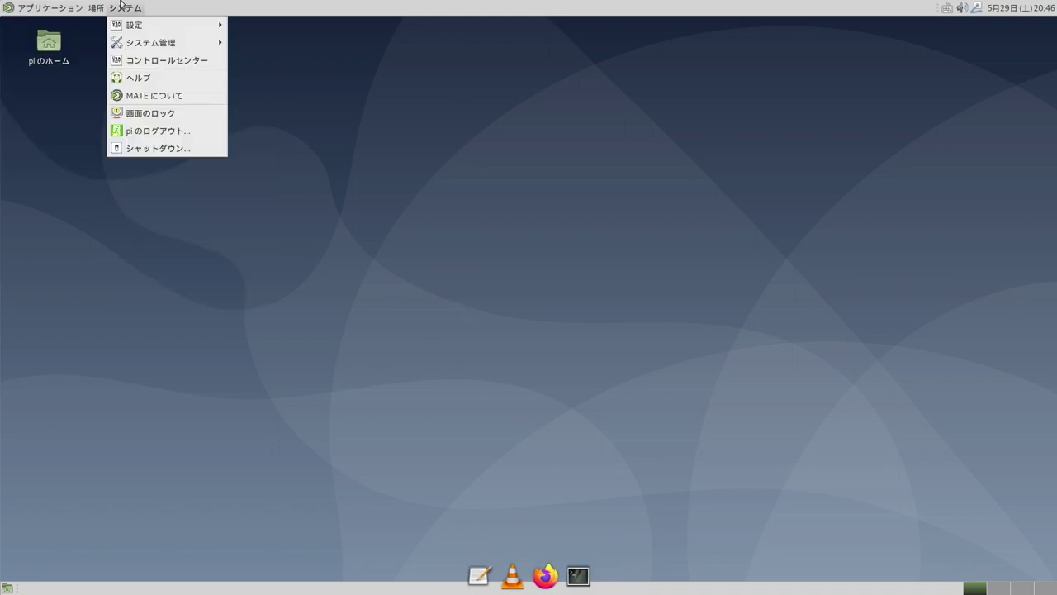
Add Plank from Accessories to the Control Center's startup applications list
left_click(160, 60)
scroll(727, 328, "down", 5)
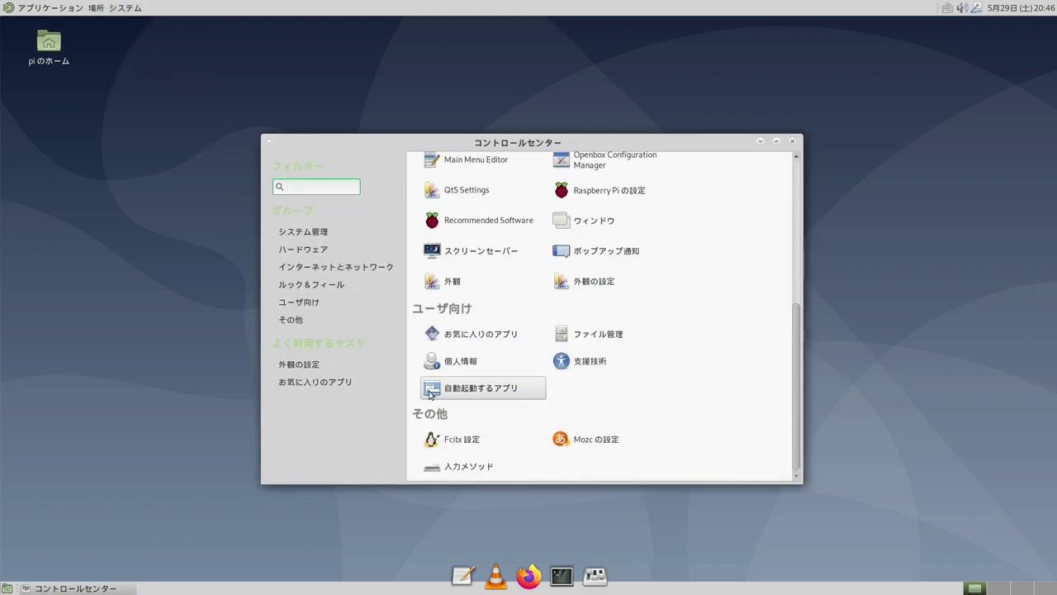
left_click(430, 390)
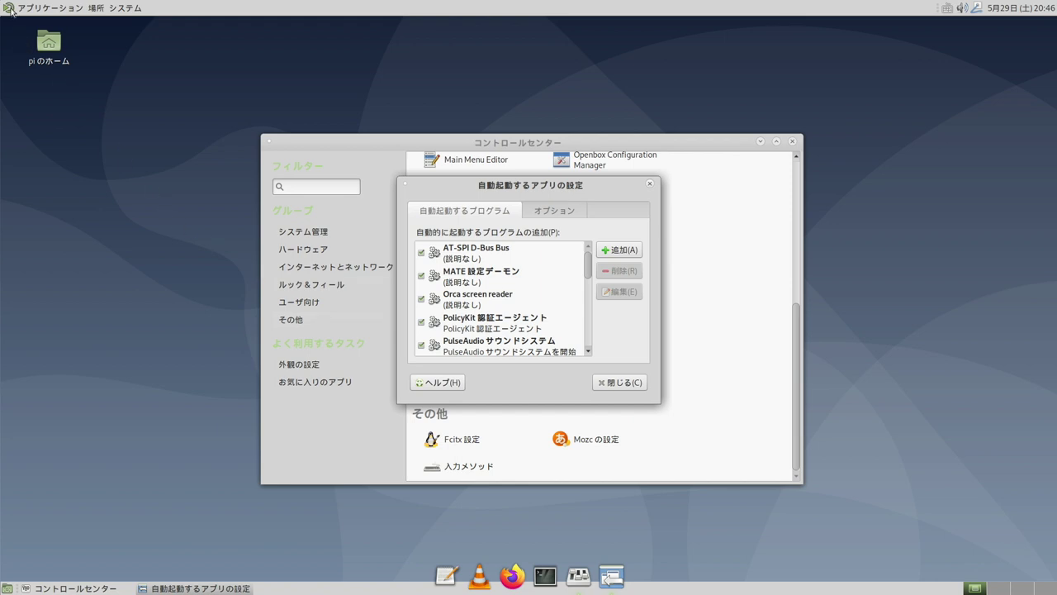
left_click(12, 12)
mouse_move(41, 42)
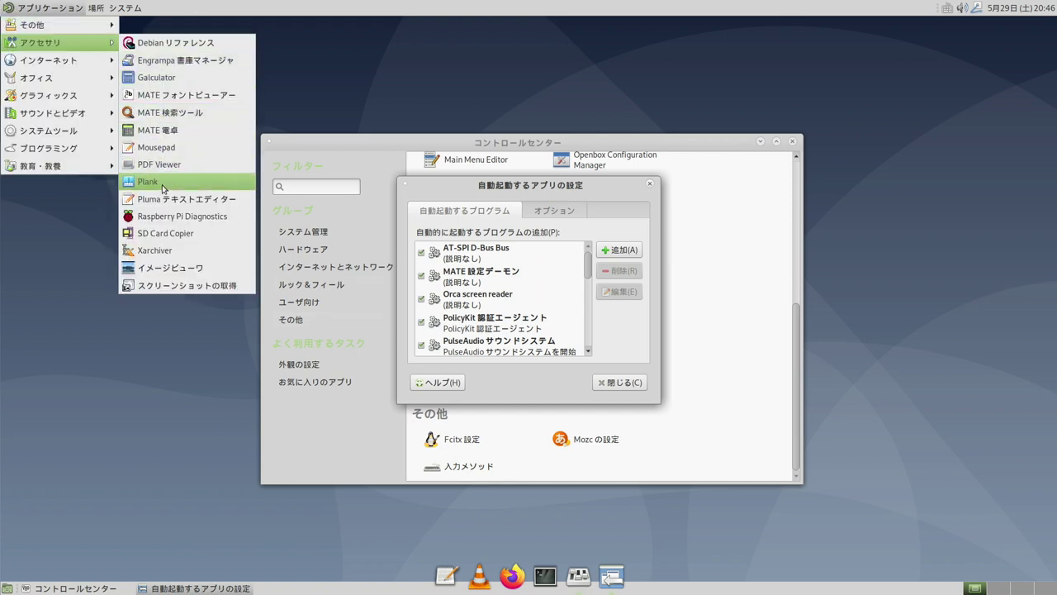
left_click_drag(212, 183, 531, 286)
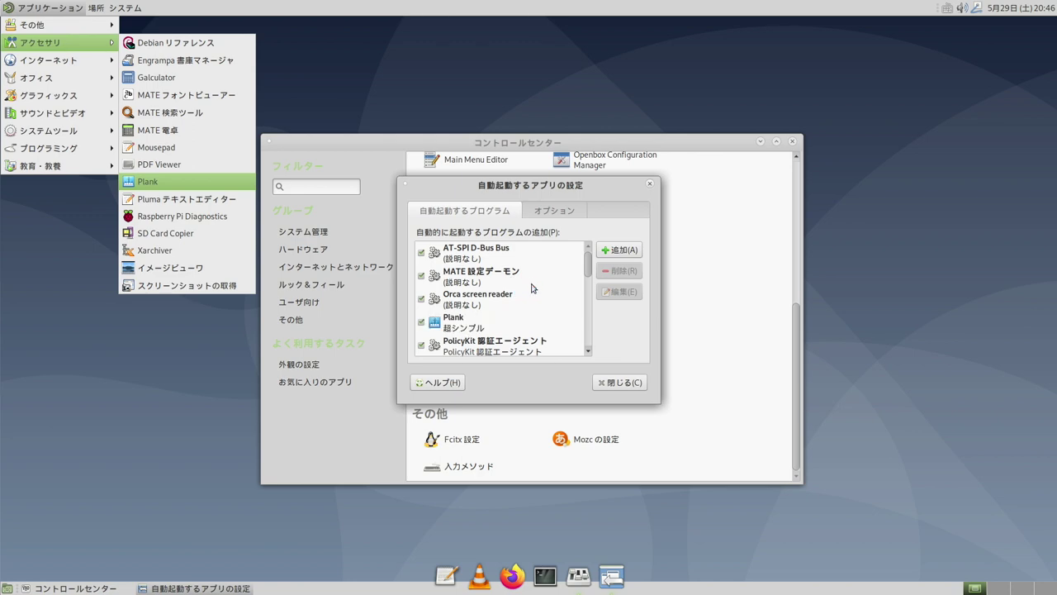
left_click(626, 385)
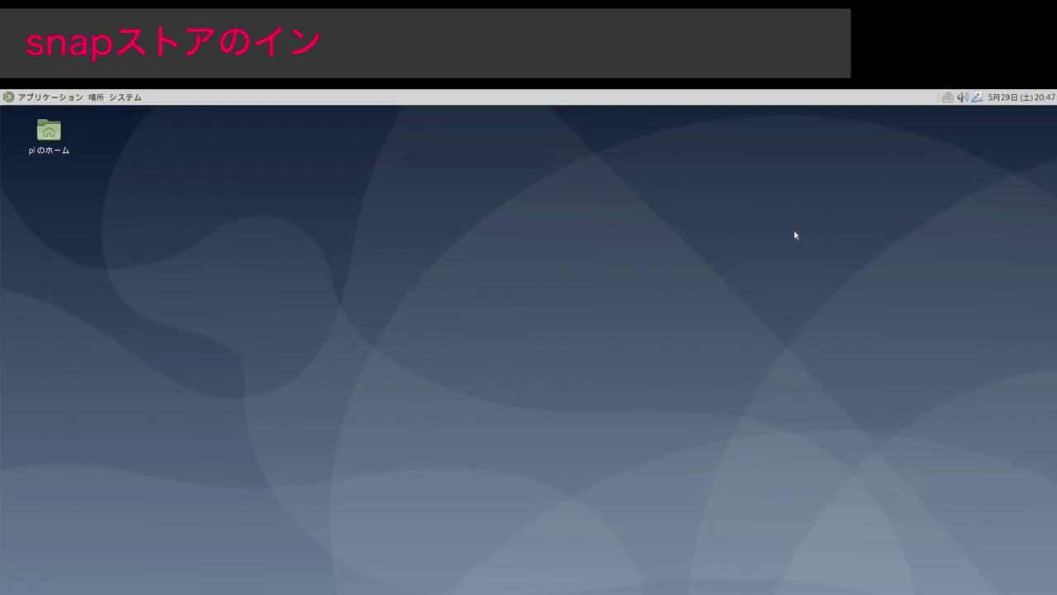
Install snapd with sudo apt install snapd, confirming with y
key("ctrl+alt+t")
type("sudo apt install snap")
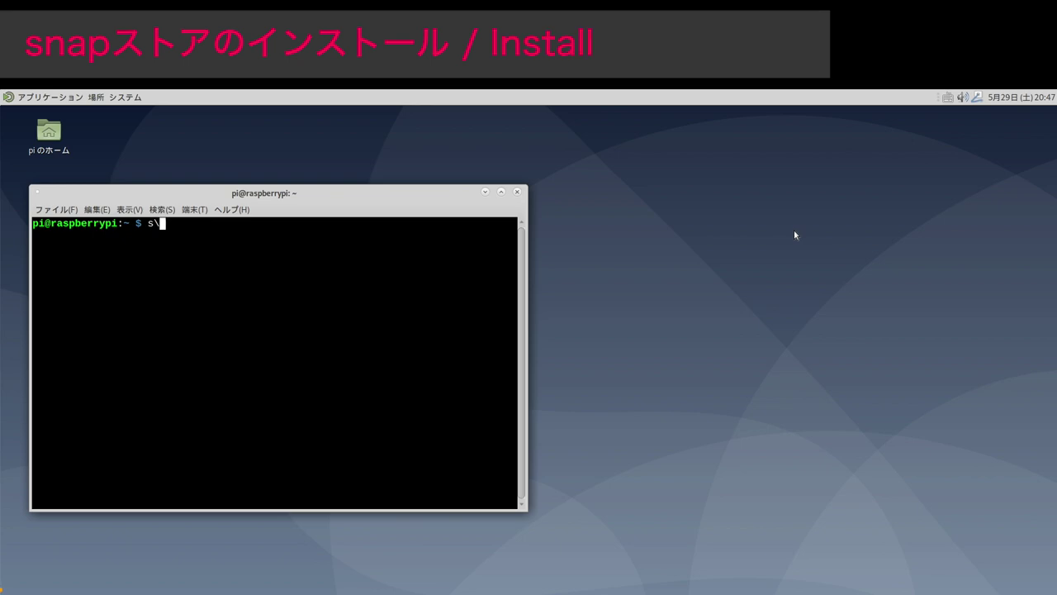
type("d")
key("Return")
type("y")
key("Return")
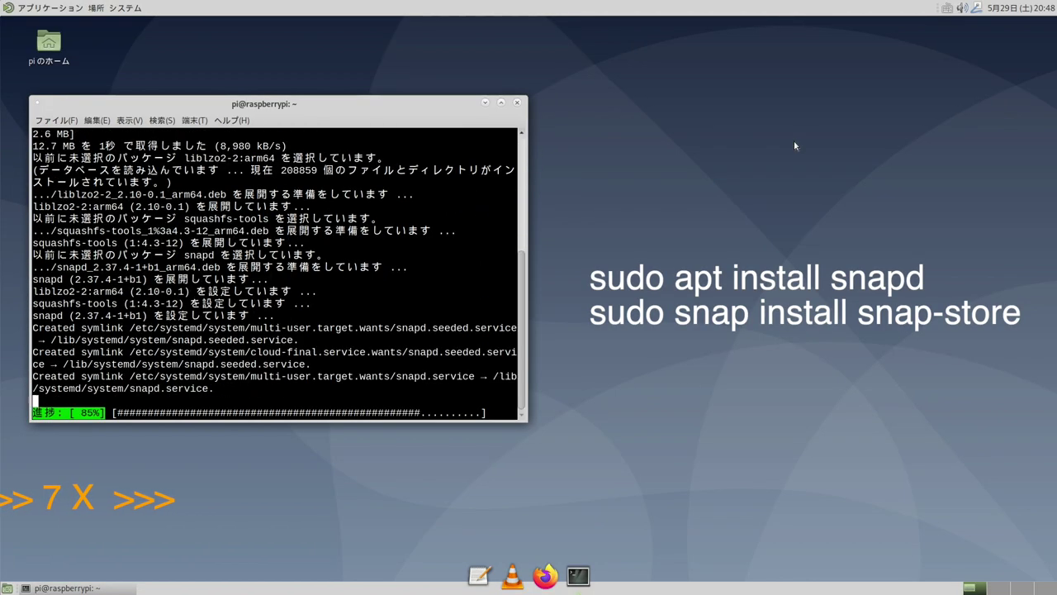
Install the snap-store and hello-world snaps, authenticating with the password
type("sudo snap install snap-store")
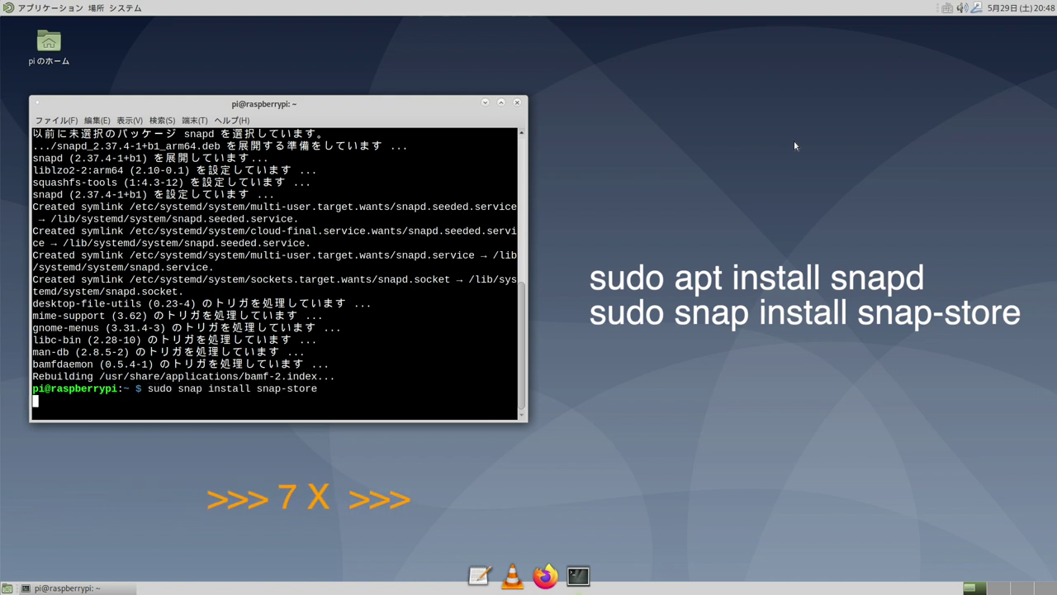
key("Return")
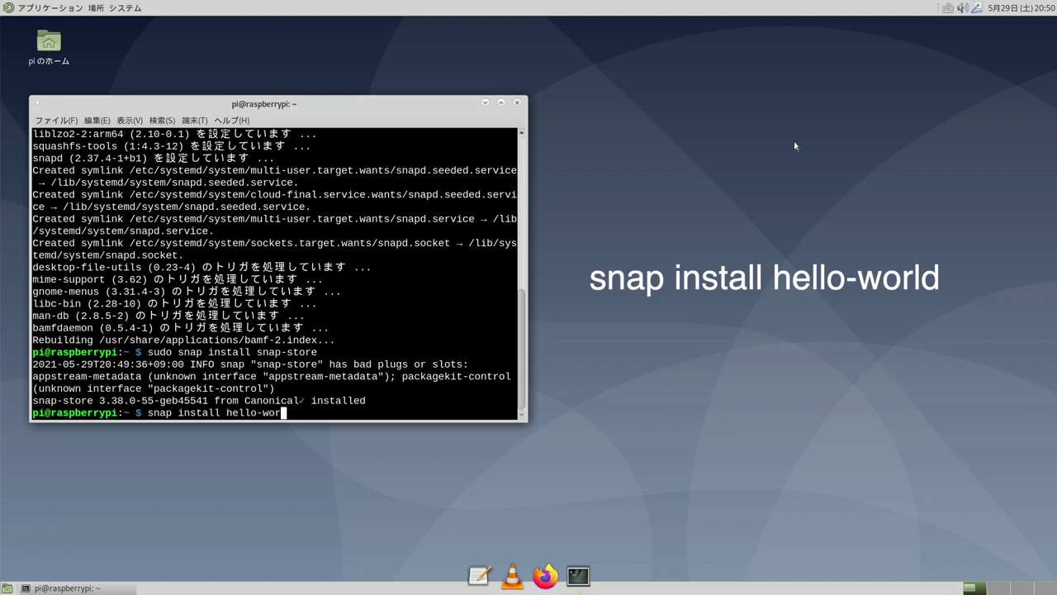
type("ld")
key("Return")
type("•••")
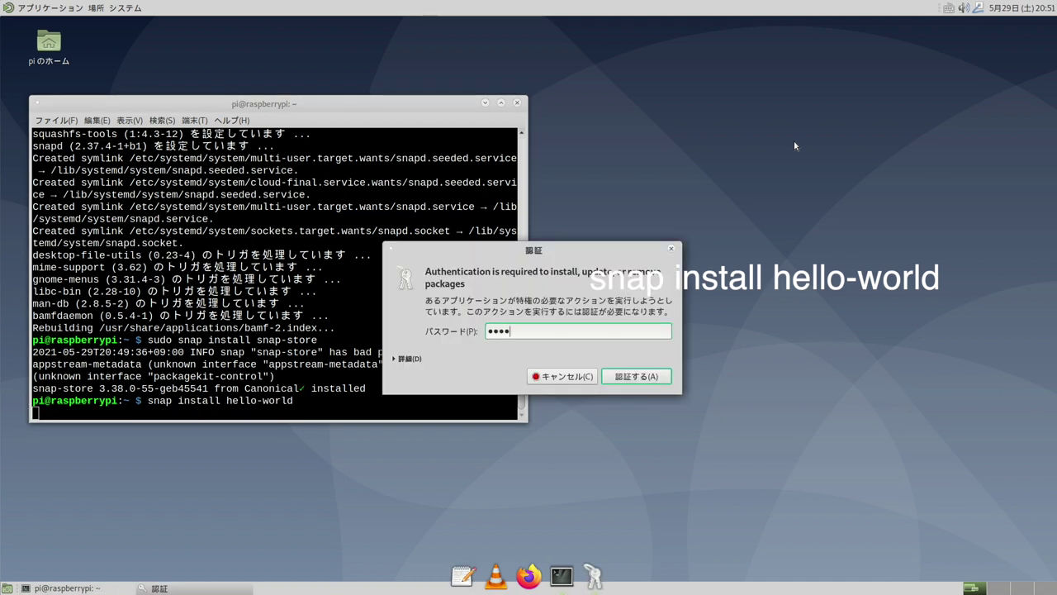
key("Return")
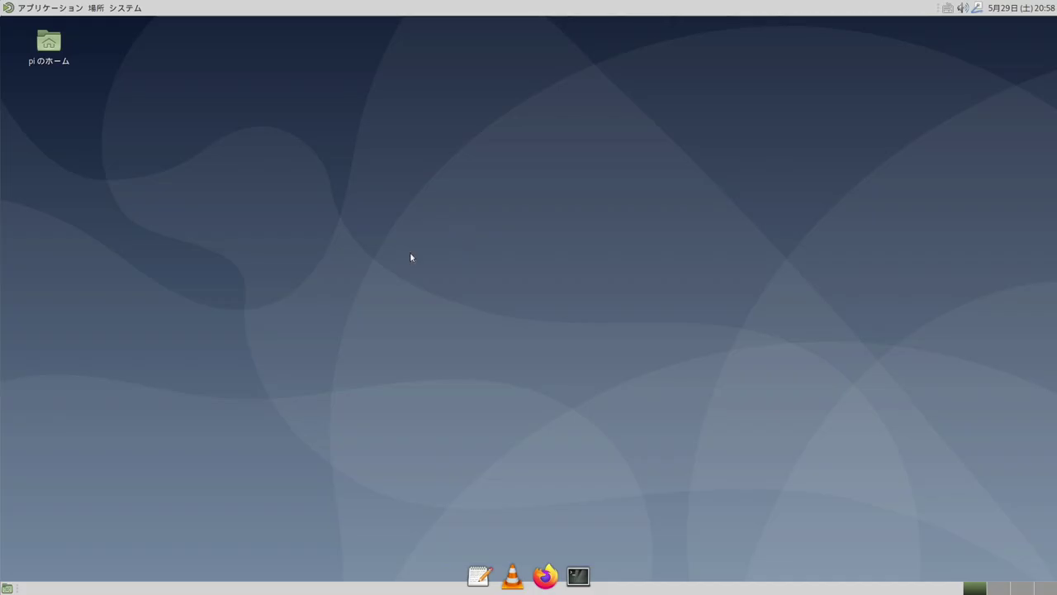
Launch Snap Store and uninstall the Hello World snap, authenticating with the password
left_click(8, 9)
mouse_move(49, 130)
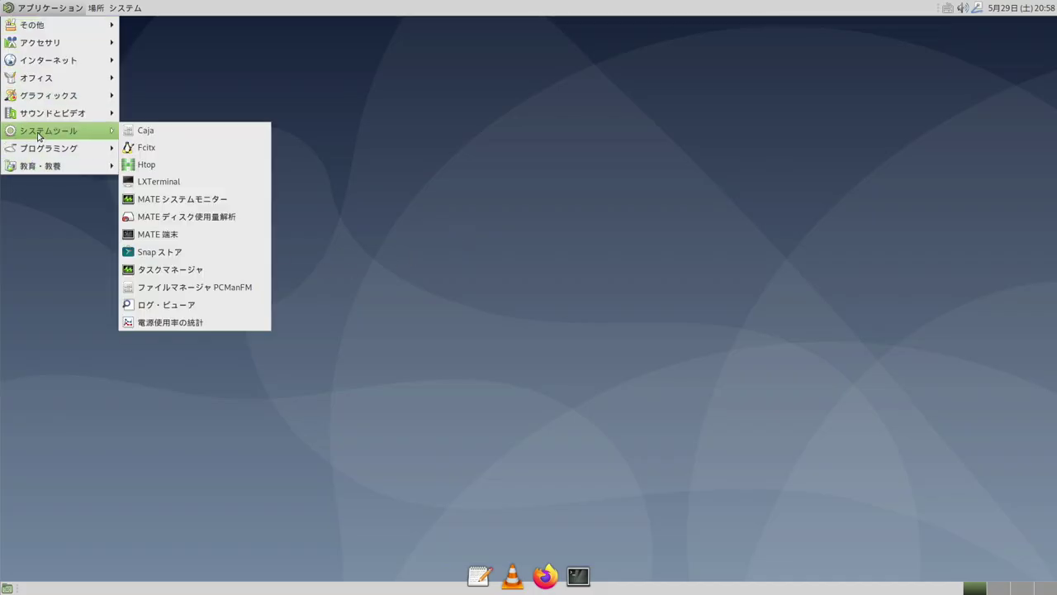
left_click(166, 252)
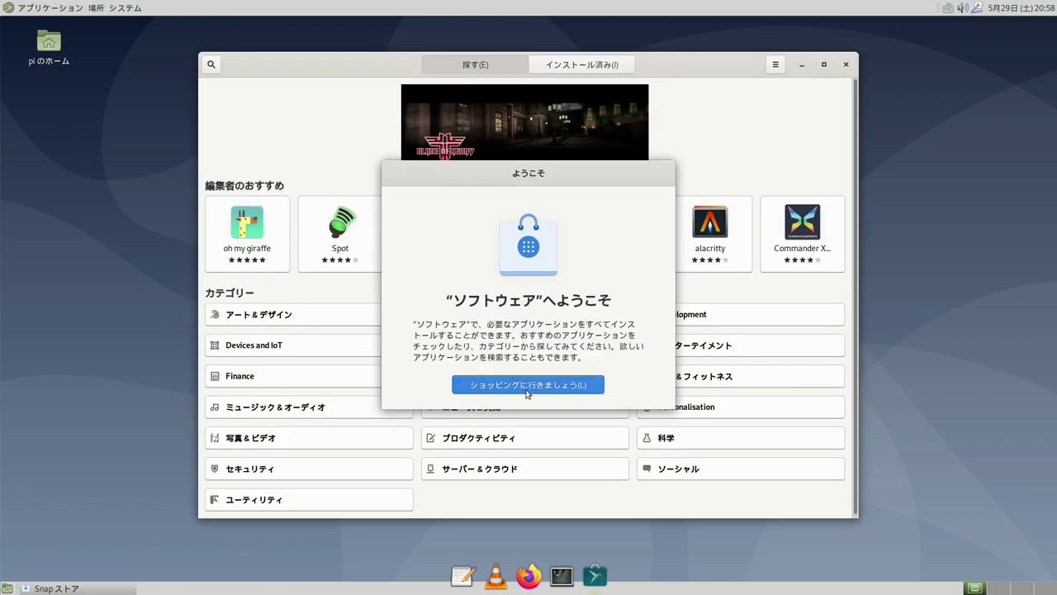
left_click(527, 390)
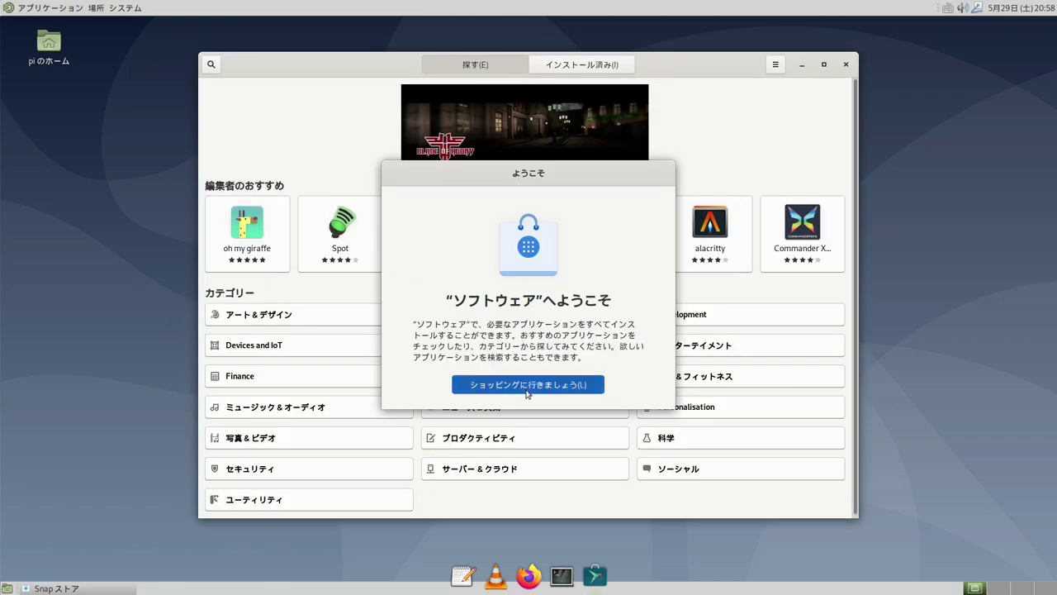
left_click(606, 67)
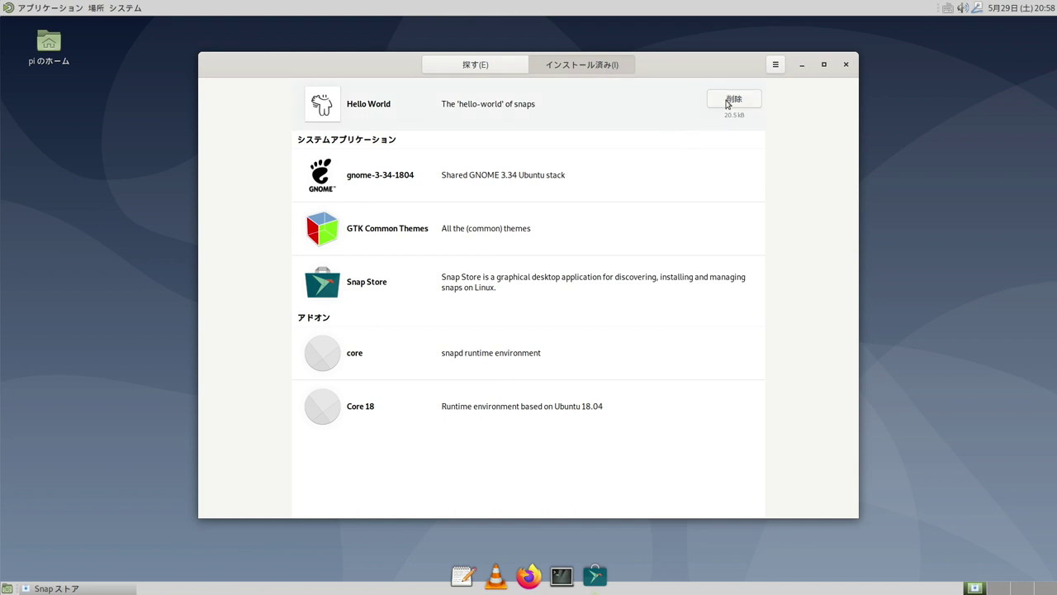
left_click(728, 103)
left_click(570, 334)
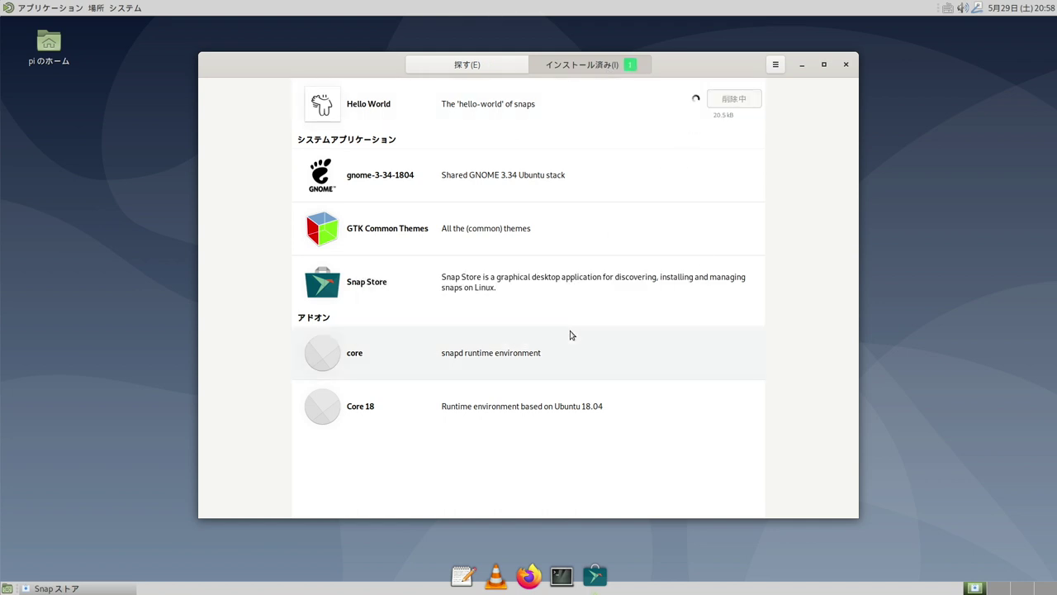
type("••")
left_click(634, 377)
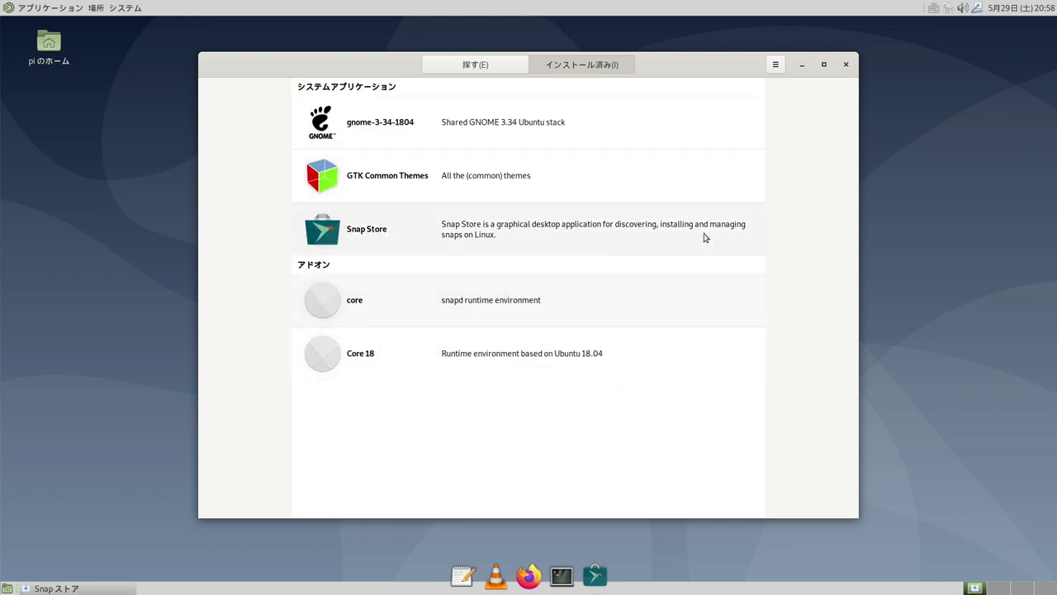
Browse the アート＆デザイン category from the explore page
left_click(484, 66)
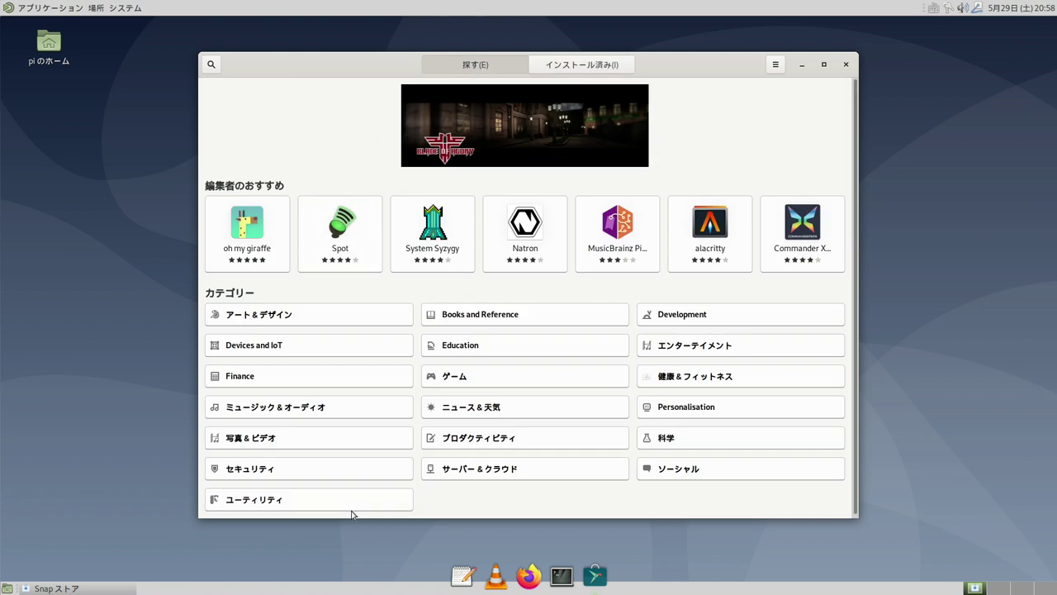
left_click(305, 315)
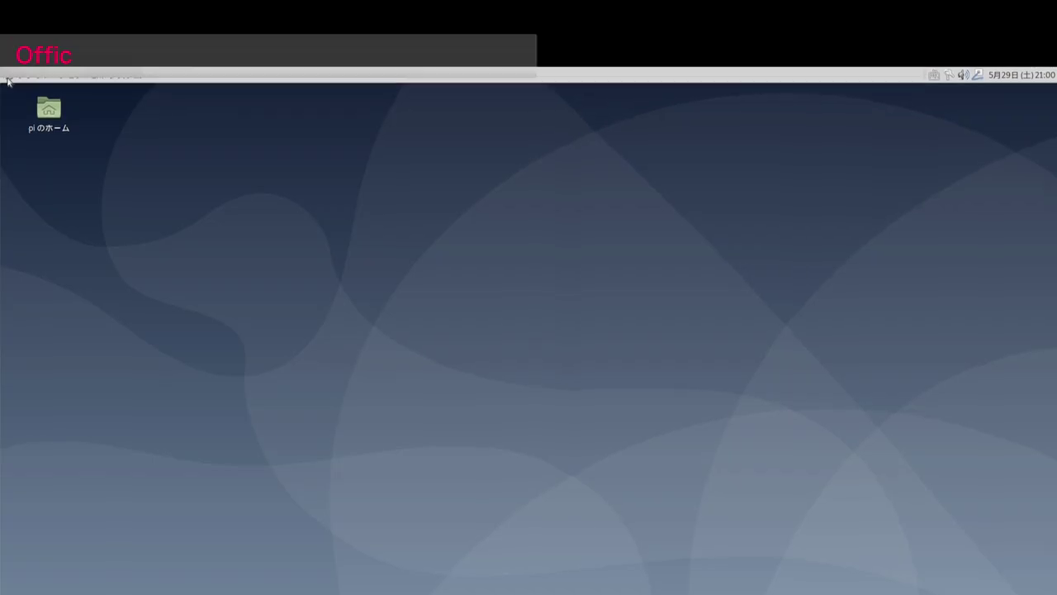
left_click(10, 97)
mouse_move(99, 167)
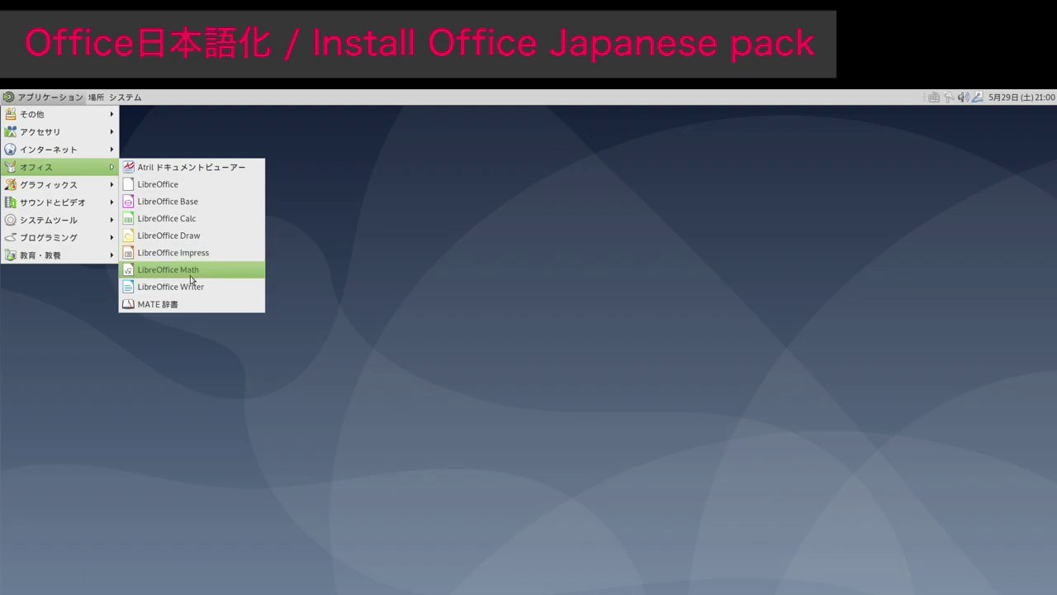
left_click(200, 288)
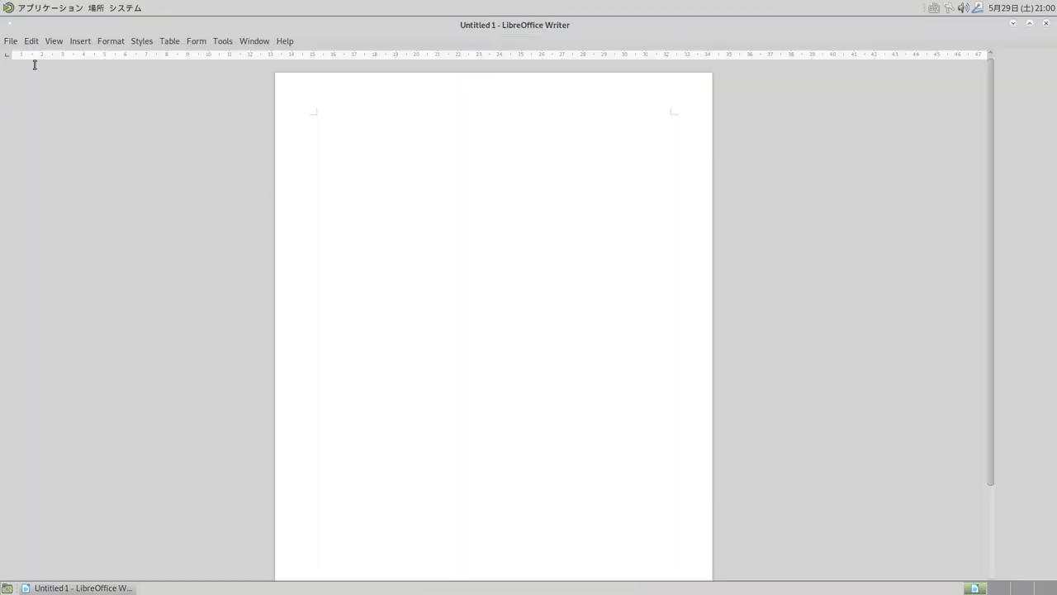
left_click(12, 43)
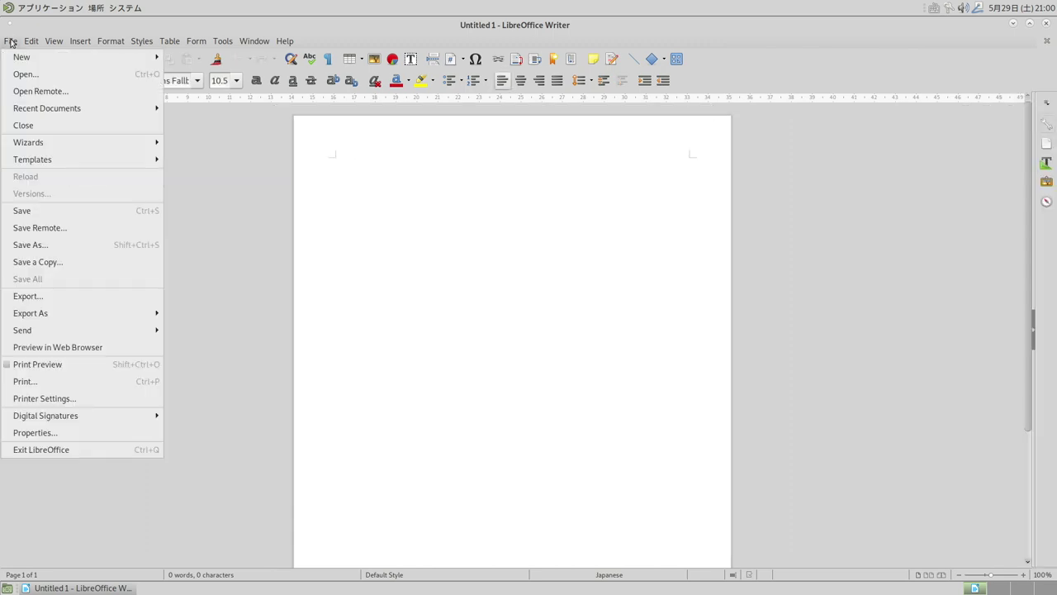
mouse_move(31, 41)
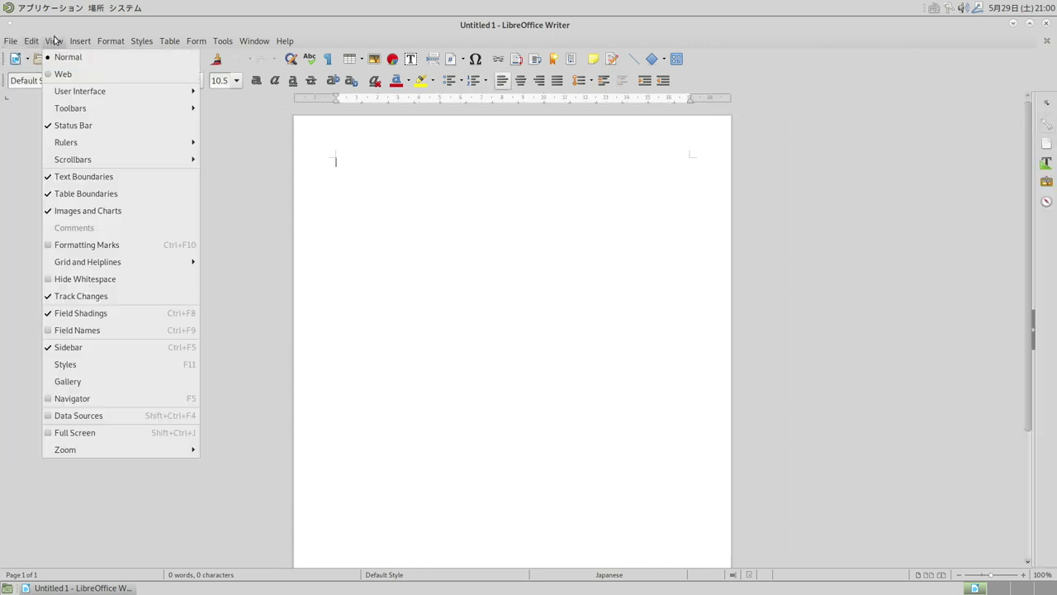
left_click(54, 40)
left_click(79, 41)
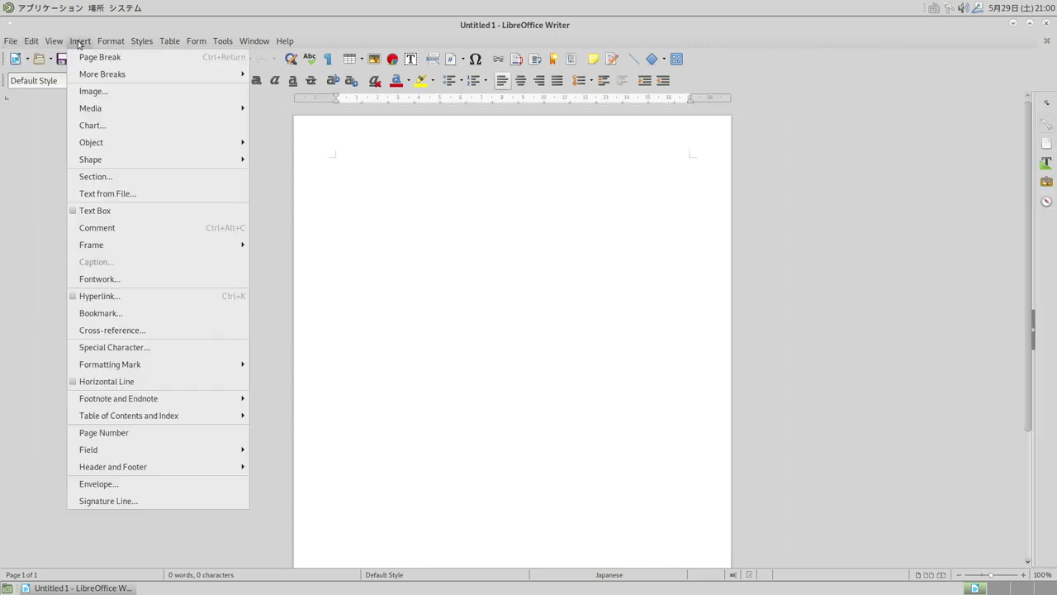
left_click(79, 42)
left_click(1047, 26)
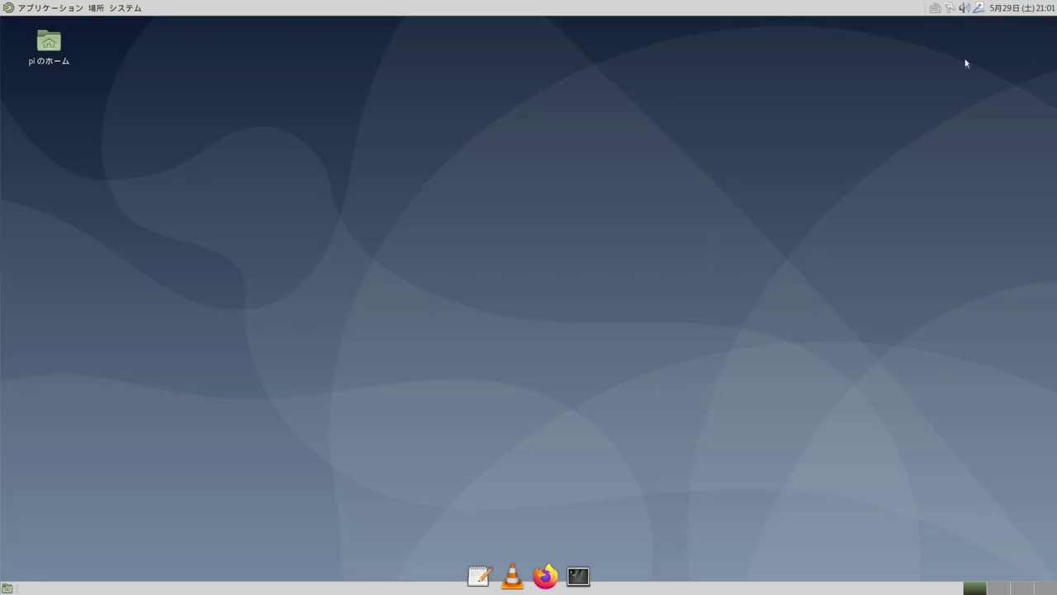
Install the libreoffice-help-ja package, confirming with y
key("ctrl+alt+t")
type("sudo apt install libre-")
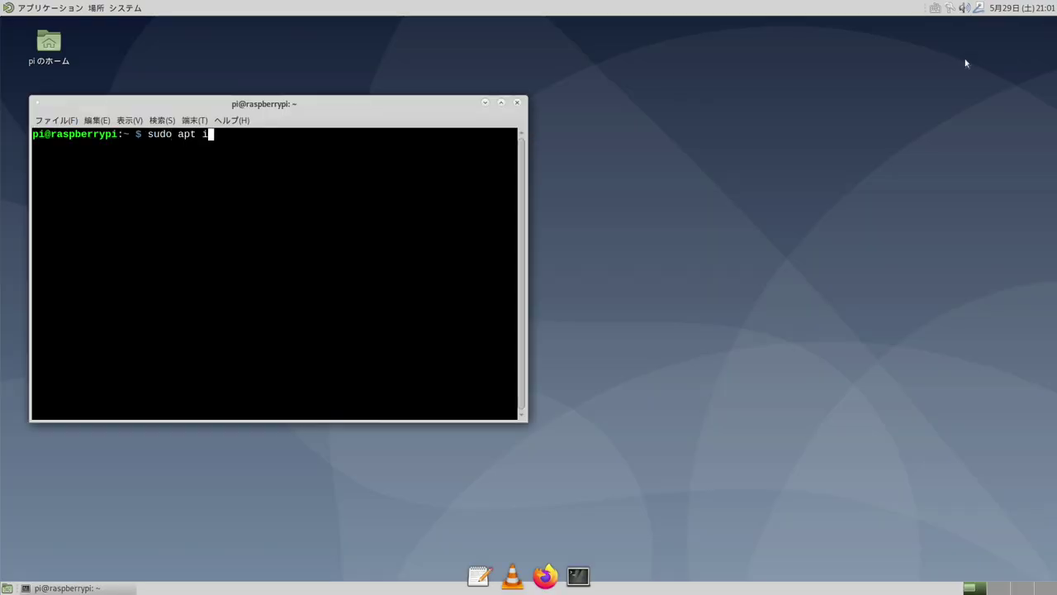
type("ffice-help-ja")
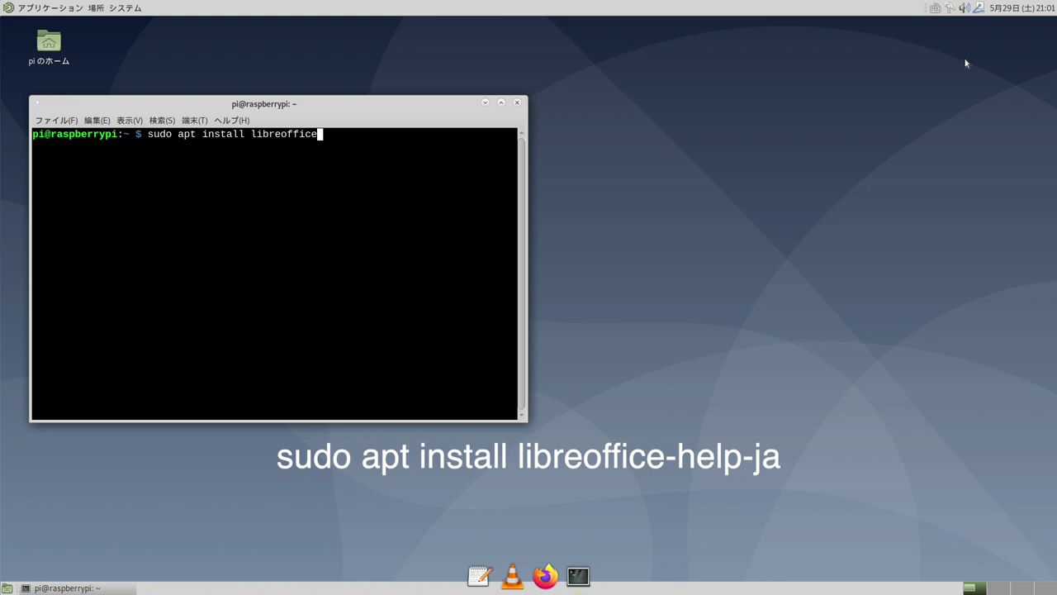
key("Return")
type("y")
key("Return")
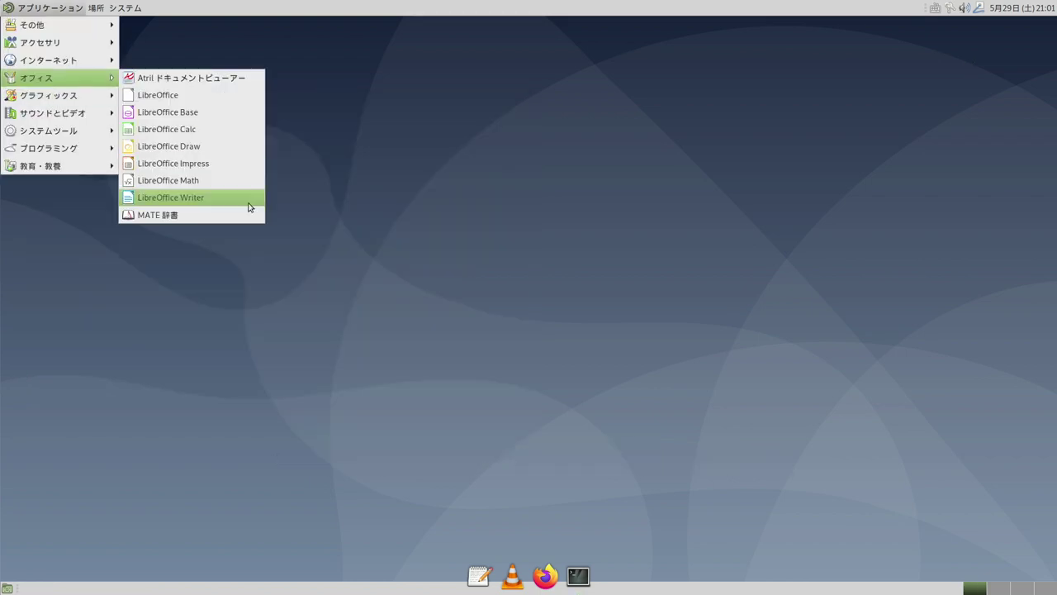
Launch LibreOffice Writer and check its File, Edit and View menus are in Japanese
left_click(314, 206)
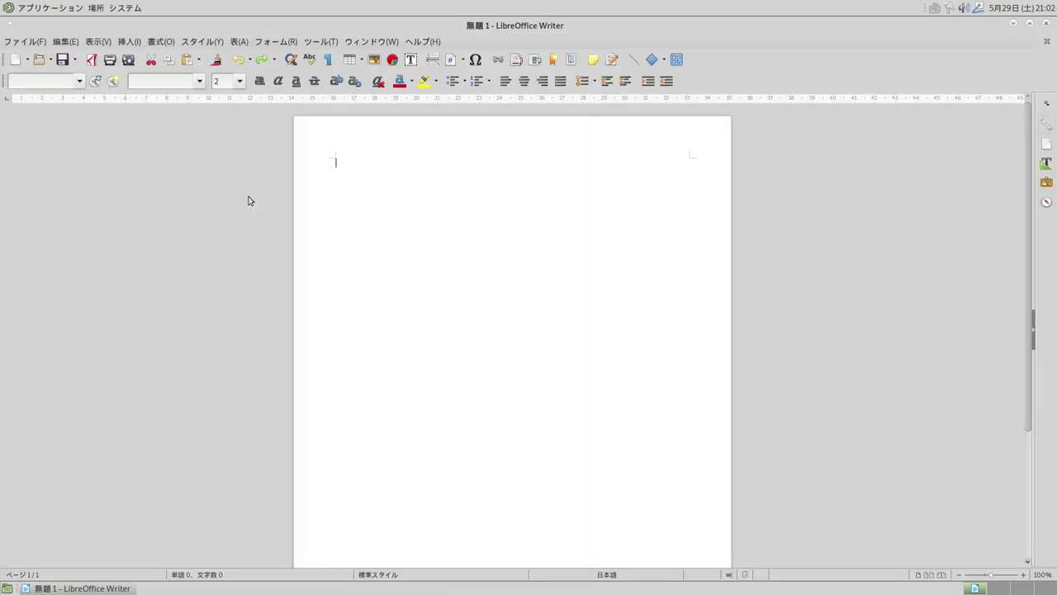
left_click(26, 42)
left_click(28, 43)
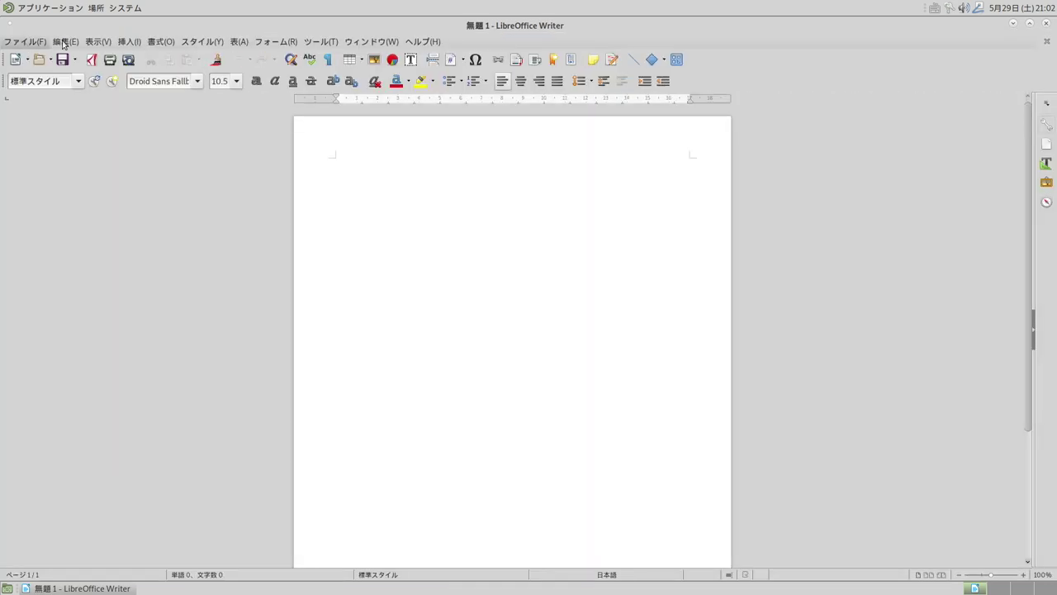
left_click(66, 43)
left_click(104, 43)
left_click(27, 41)
left_click(26, 41)
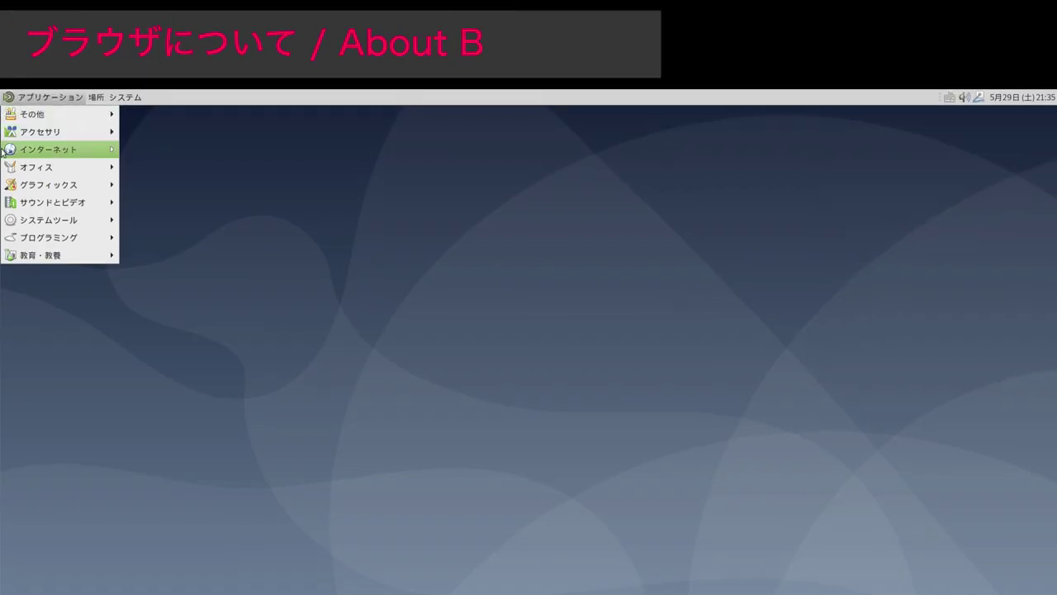
Add Japanese [ja] to Firefox's preferred page languages
mouse_move(3, 152)
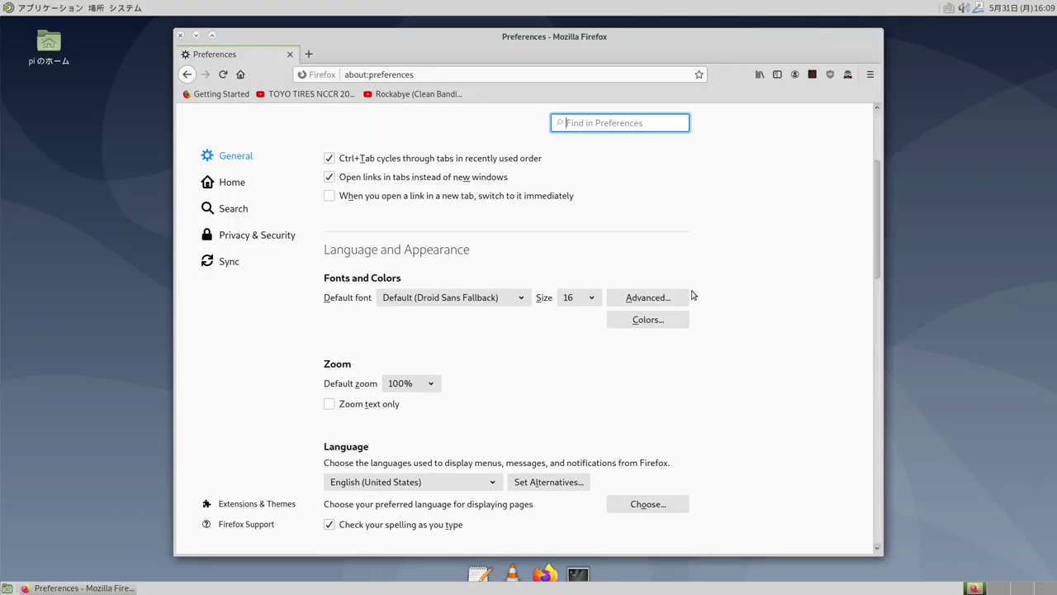
scroll(691, 295, "down", 2)
left_click(628, 404)
left_click(500, 376)
scroll(505, 361, "down", 5)
scroll(507, 357, "down", 10)
scroll(505, 354, "up", 1)
left_click(505, 354)
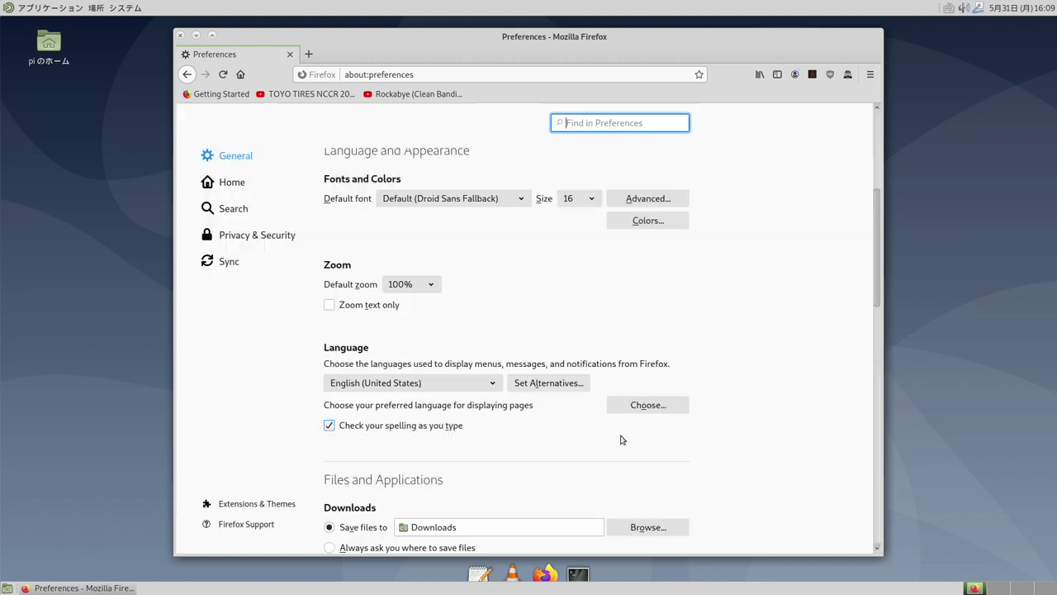
left_click(675, 376)
left_click(679, 400)
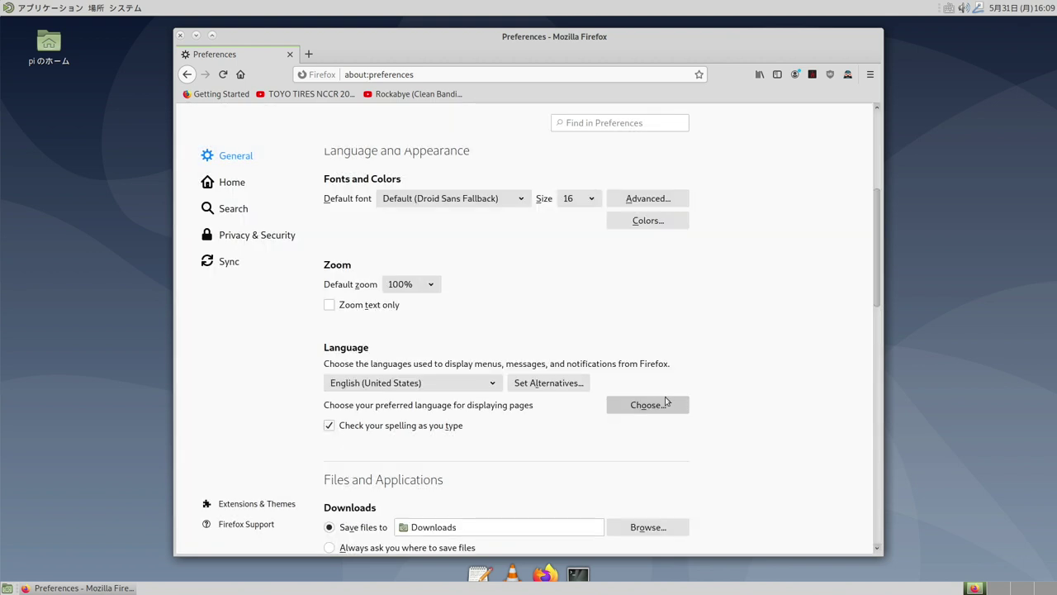
Set Firefox's display language to Japanese and apply with a restart
left_click(479, 383)
left_click(466, 417)
left_click(641, 407)
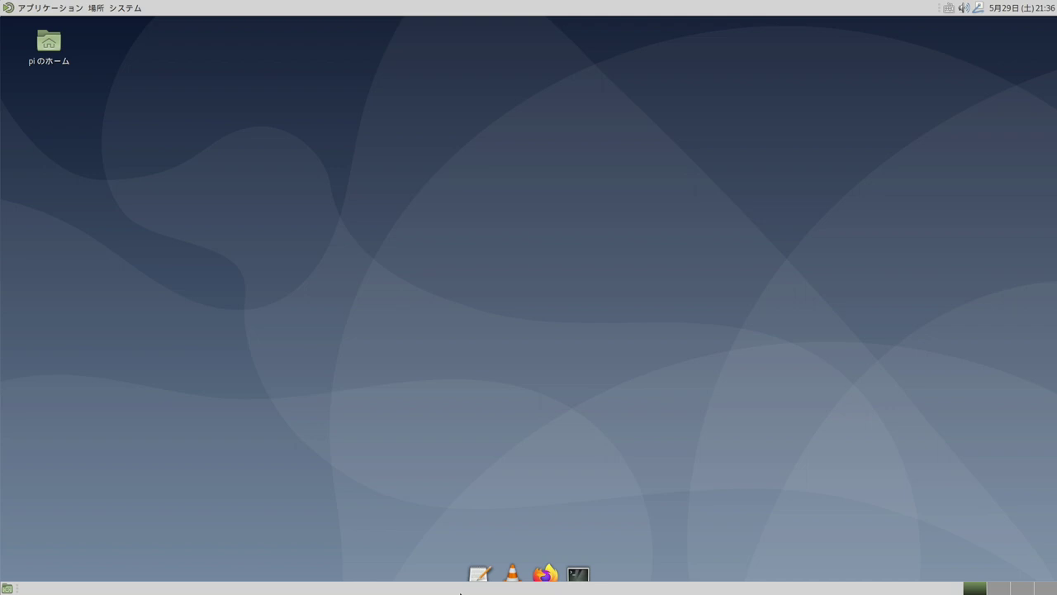
Run sudo apt remove chromium && sudo apt autoremove, confirm both prompts, and close the terminal
key("ctrl+alt+t")
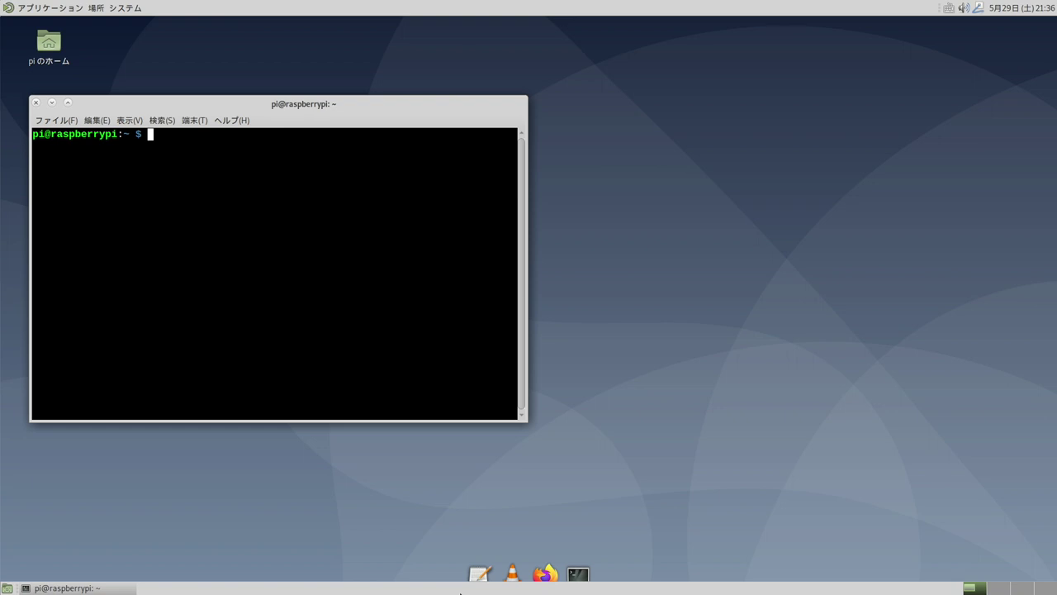
type("sudo apt remove chromi")
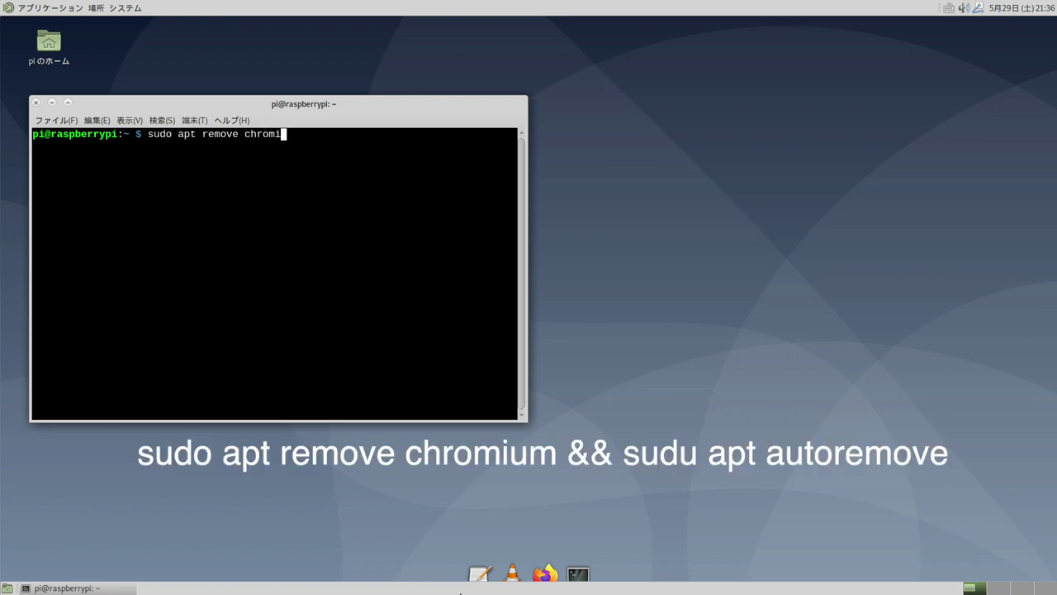
type("um && sudo apt autoremove")
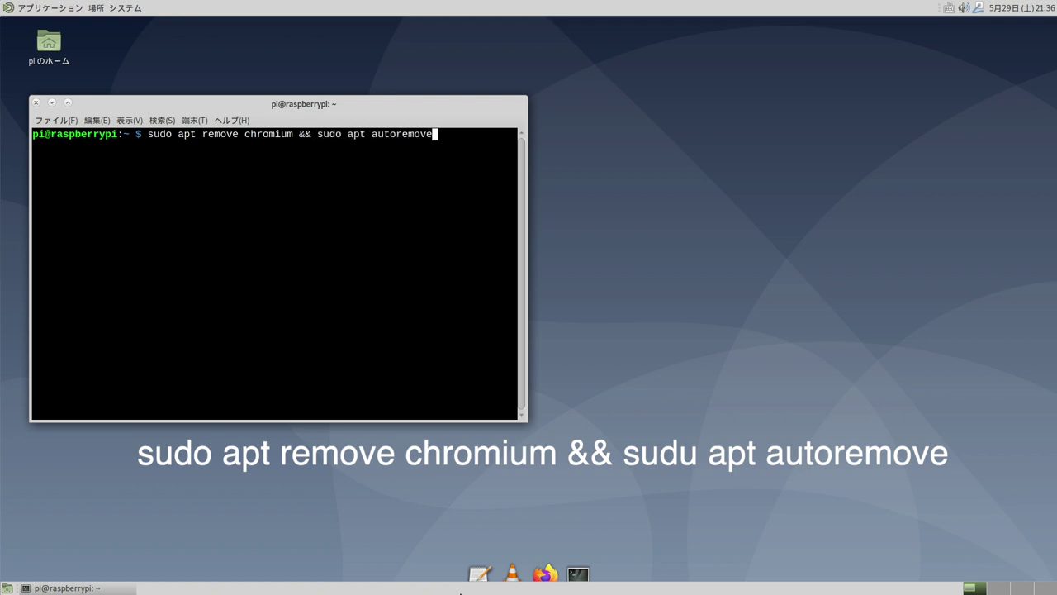
key("Return")
type("y")
key("Return")
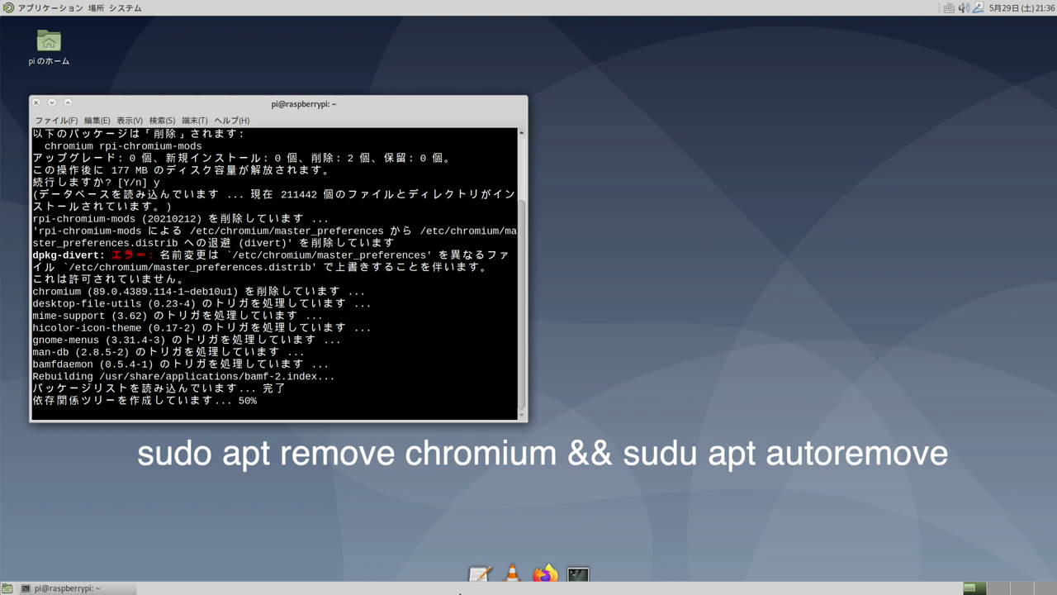
type("y")
key("Return")
left_click(36, 102)
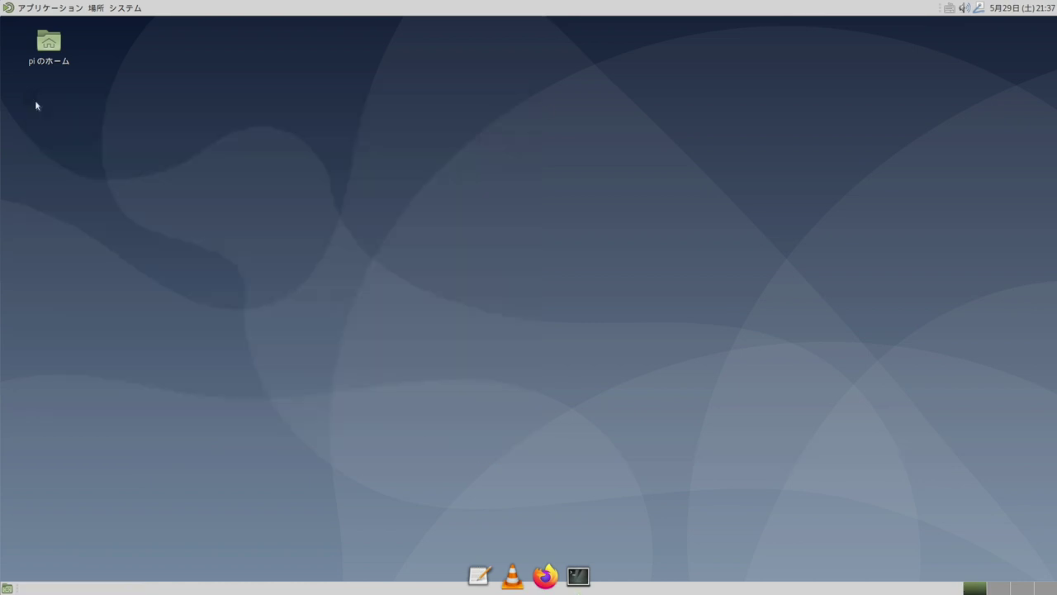
Search the Snap Store for chromium and install the Chromium snap
left_click(15, 9)
mouse_move(31, 134)
left_click(177, 251)
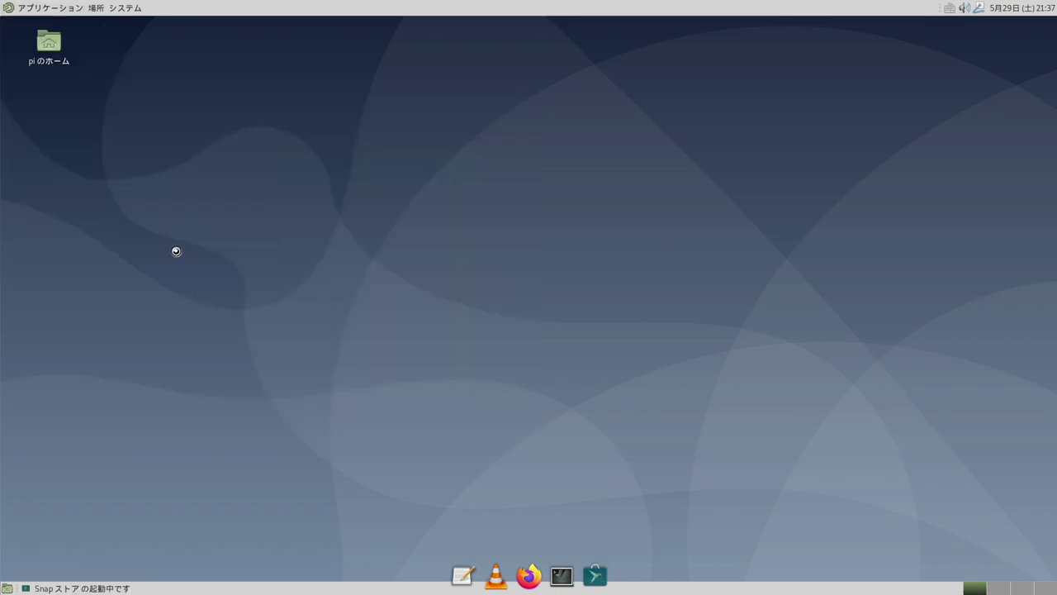
left_click(484, 386)
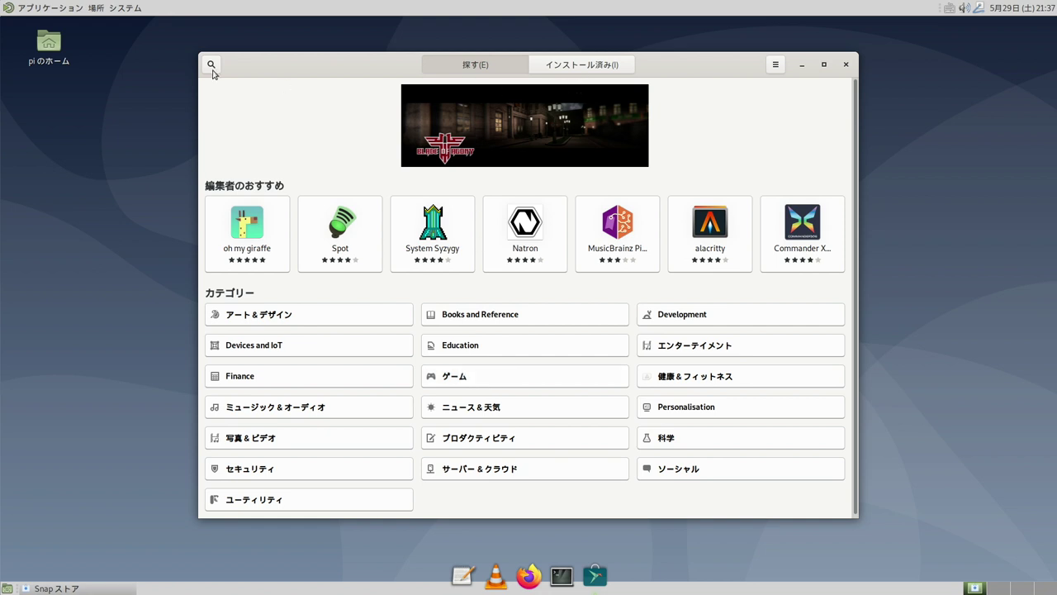
left_click(211, 66)
type("chromium")
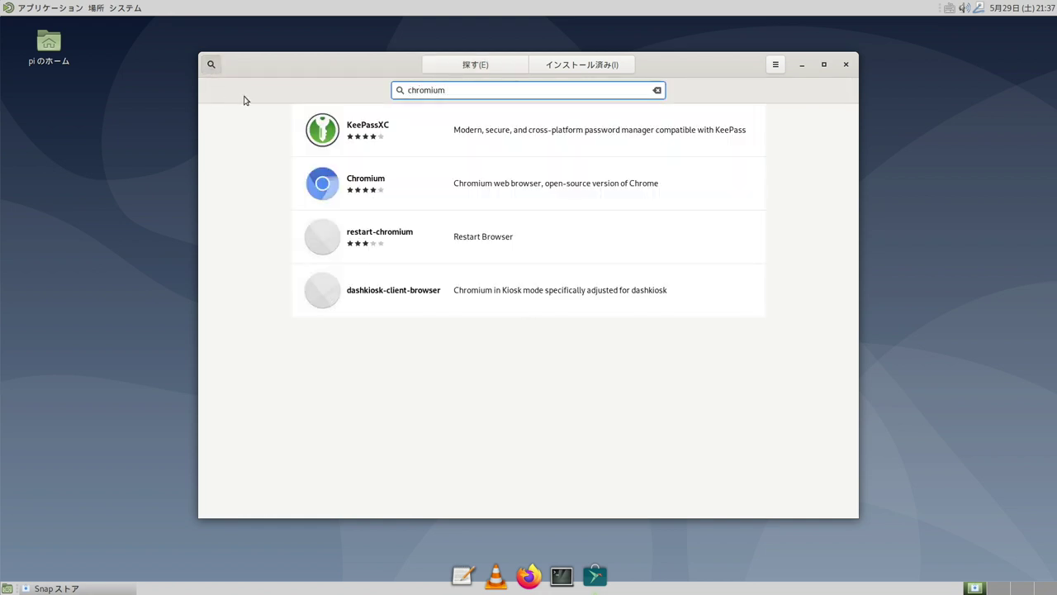
left_click(319, 190)
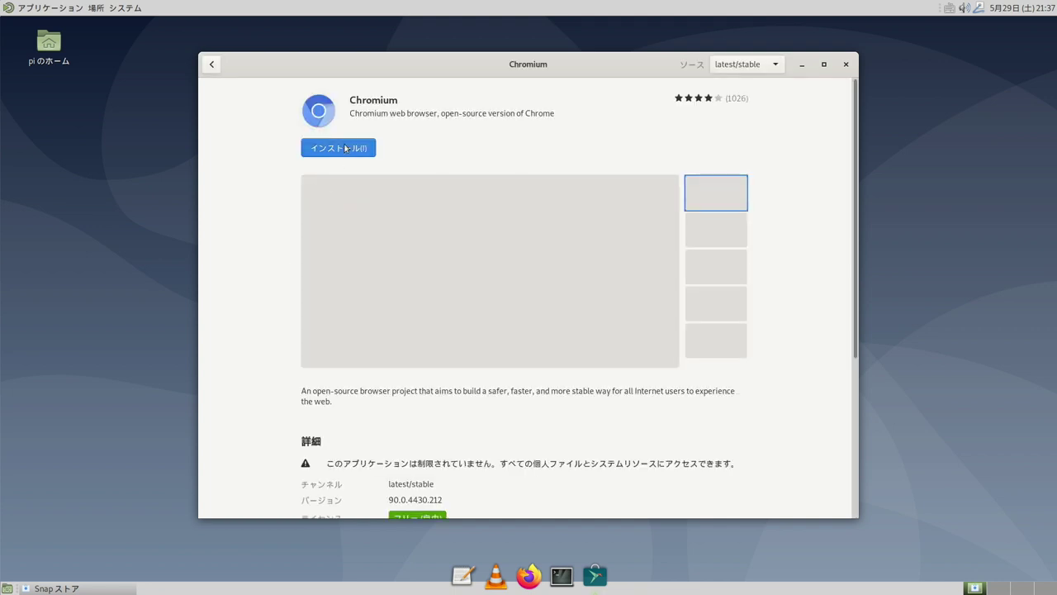
left_click(345, 148)
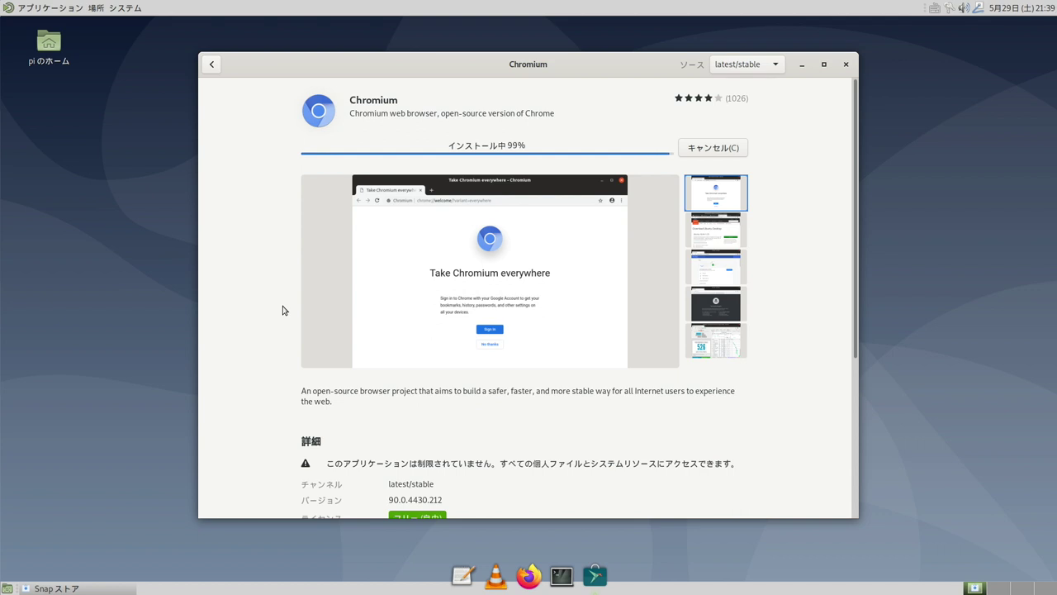
Close the Snap Store and launch the new Chromium from the Internet menu
key("alt+F4")
left_click(49, 8)
mouse_move(49, 60)
left_click(191, 60)
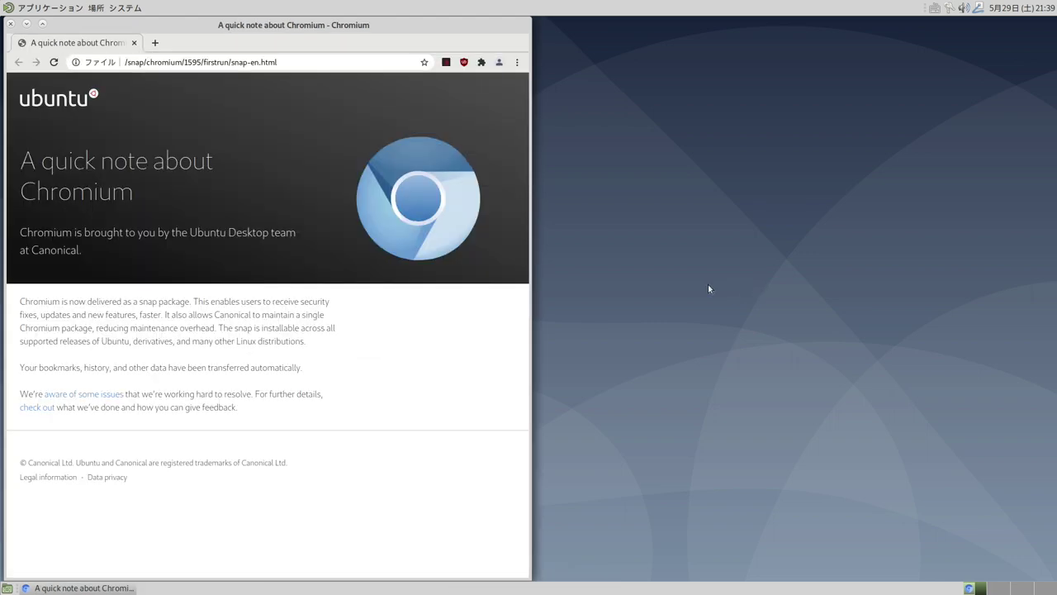
Open Chromium's three-dot main menu
left_click(518, 64)
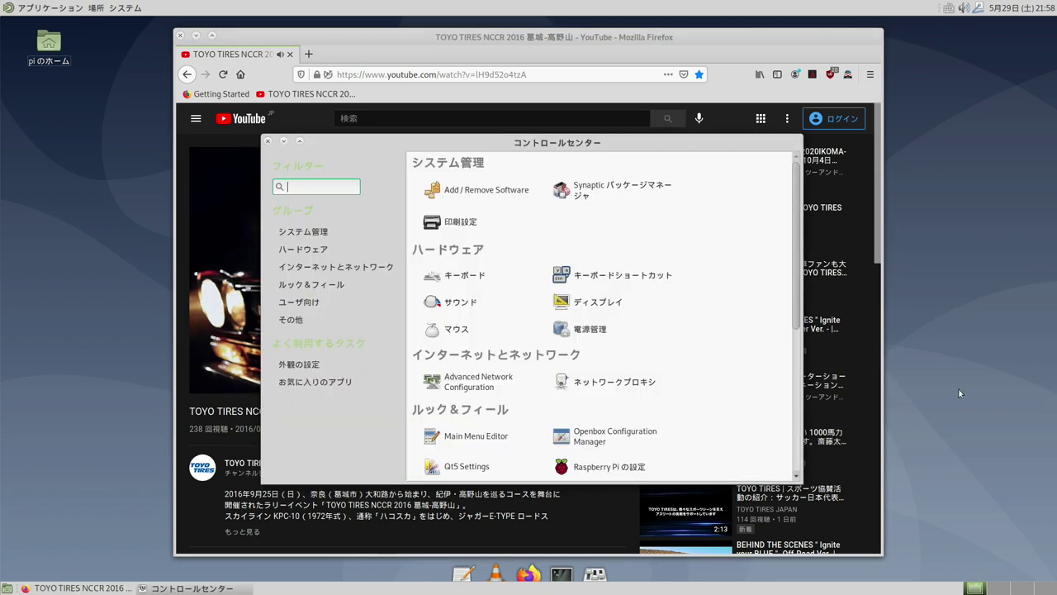
Set the internal Analog Stereo device's profile to Off under Sound > Hardware
left_click_drag(442, 147, 689, 142)
left_click(702, 296)
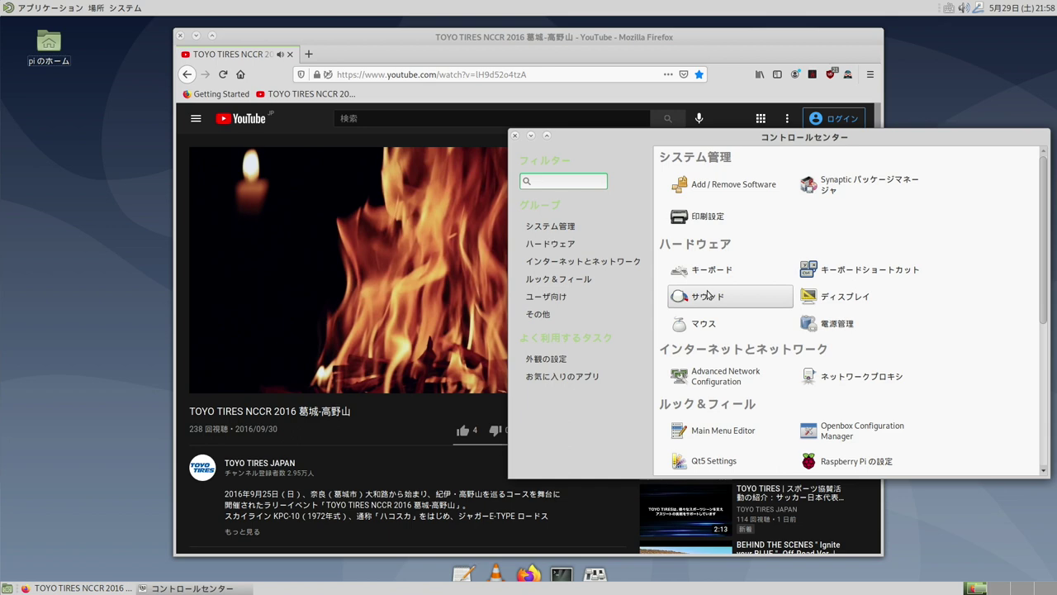
left_click(719, 301)
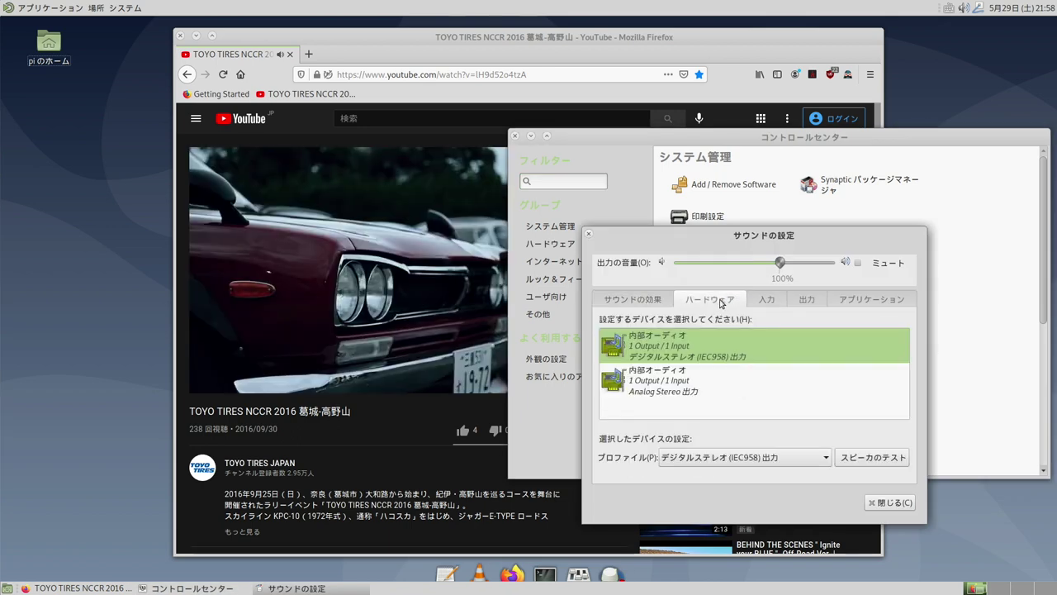
left_click(706, 390)
left_click(767, 459)
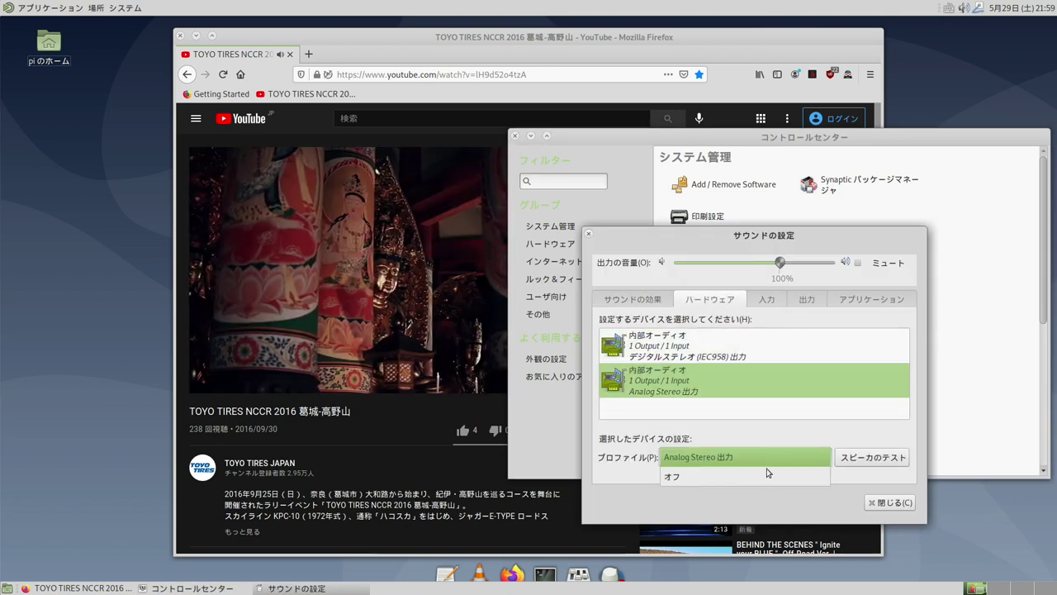
left_click(766, 478)
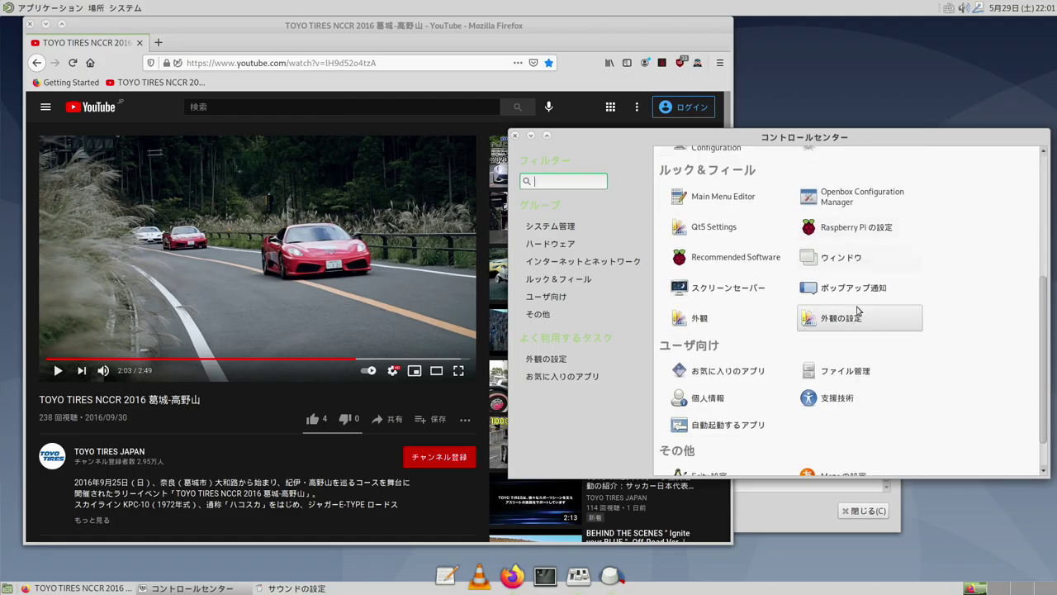
Untick Orca screen reader in Startup Applications, then close the startup settings
left_click(727, 424)
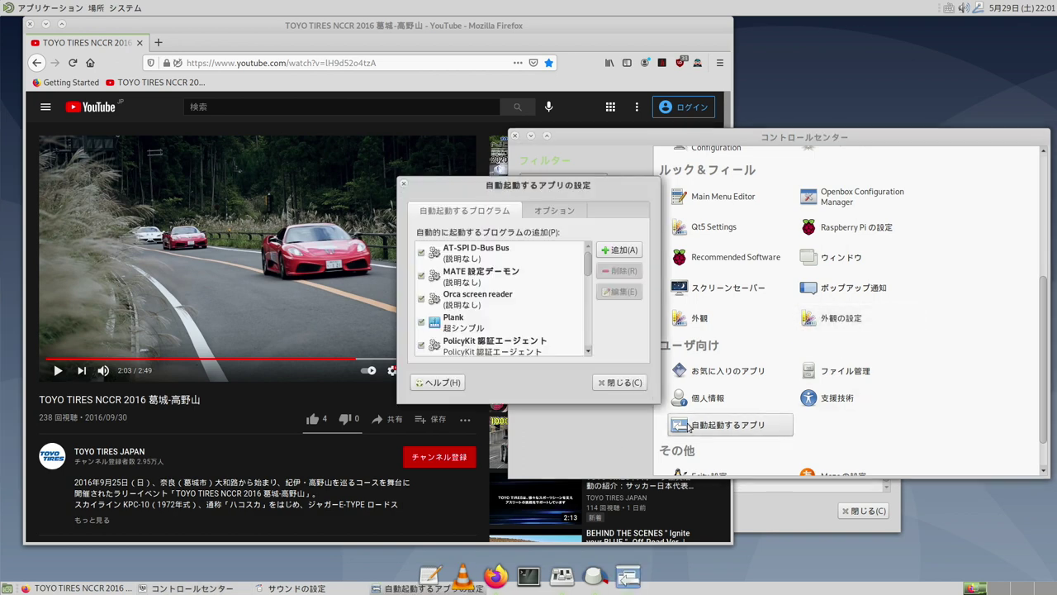
left_click(422, 301)
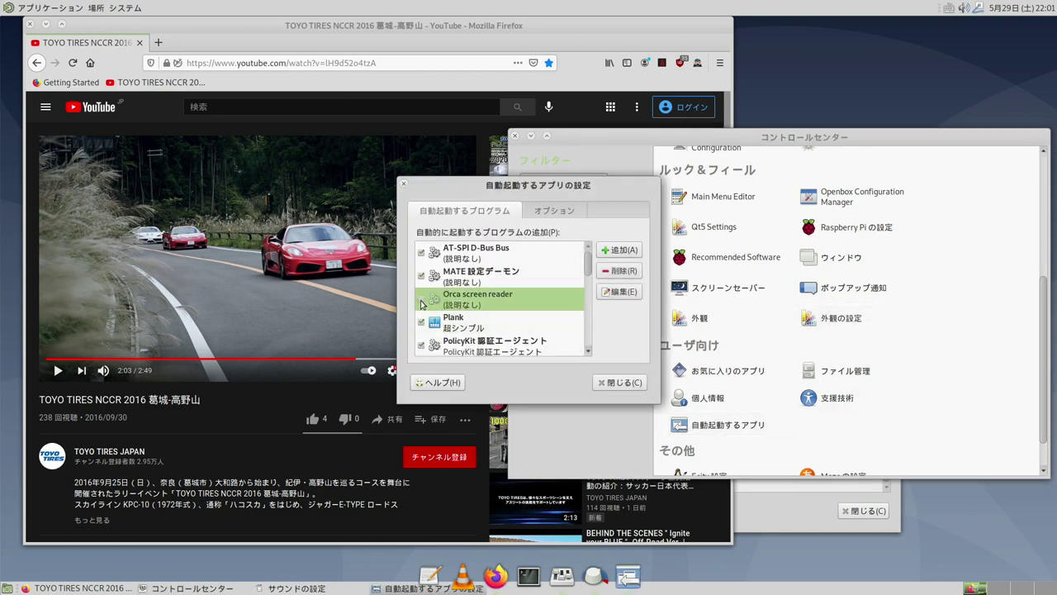
left_click(621, 383)
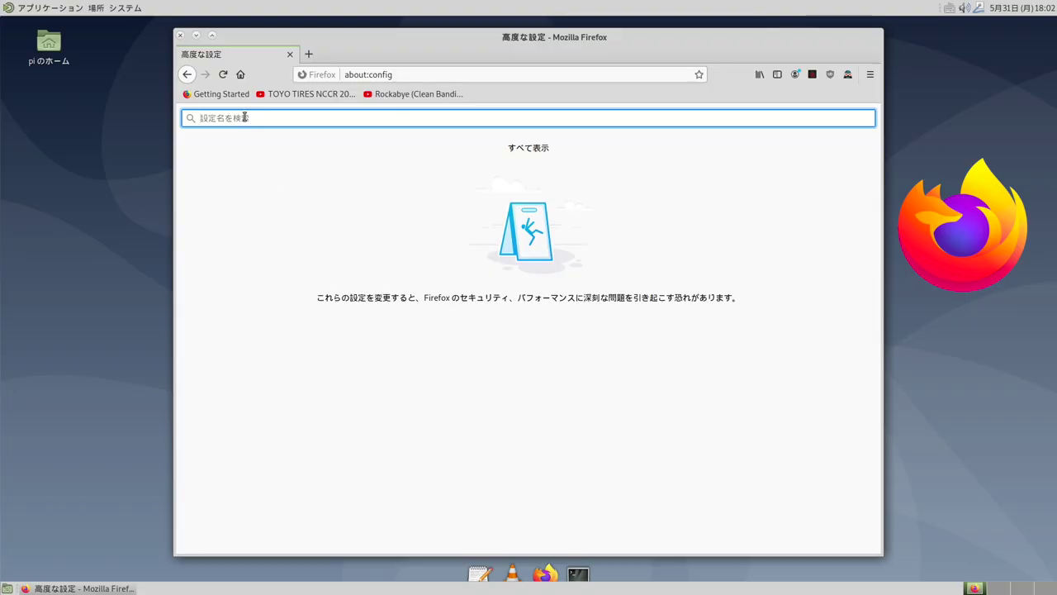
Set widget.wayland-dmabuf-vaapi.enabled to true in about:config
type("vaapi")
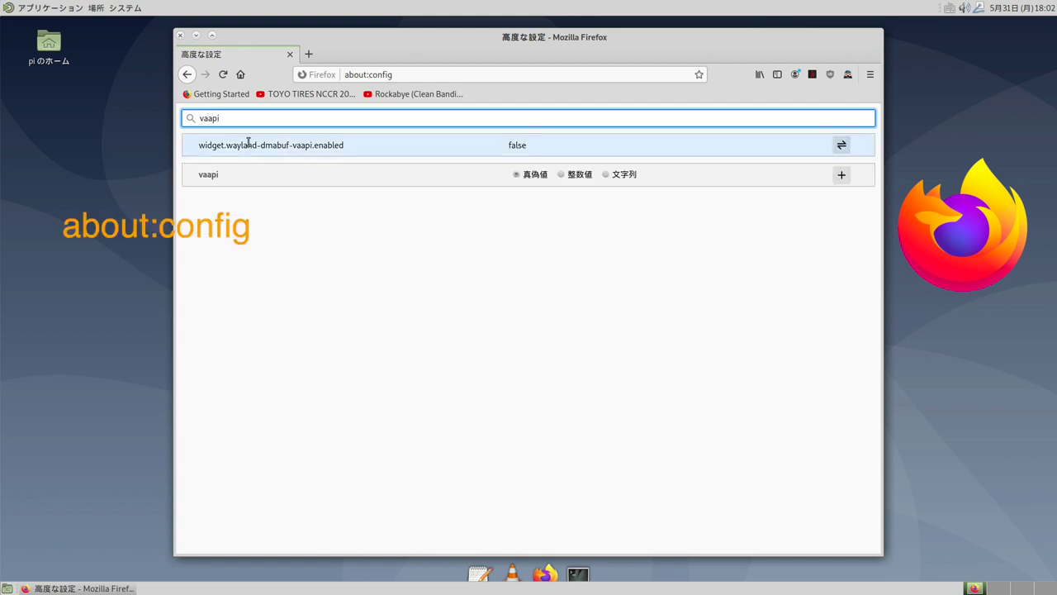
left_click(525, 154)
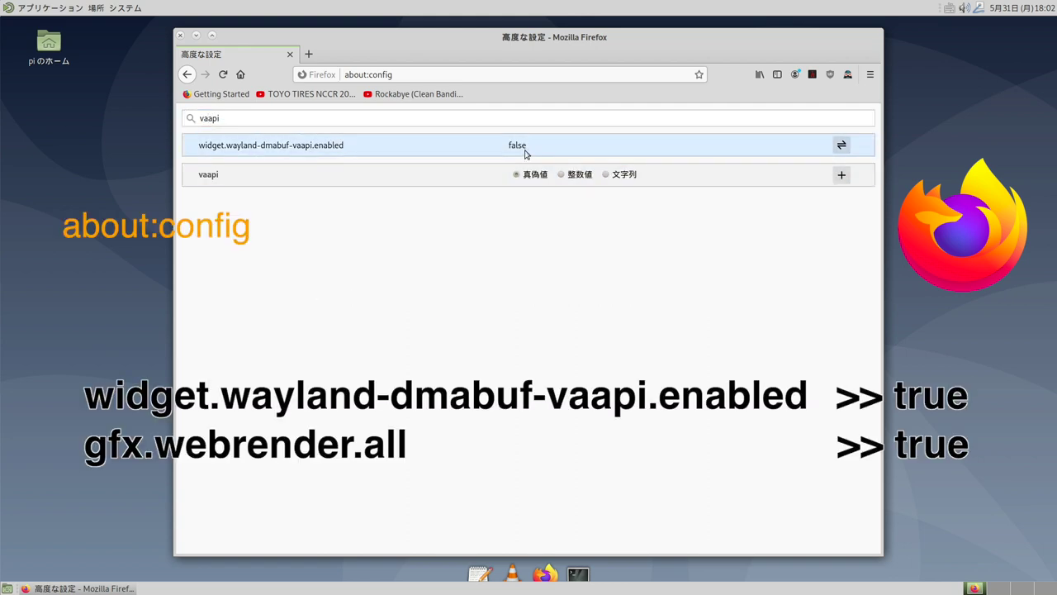
double_click(523, 146)
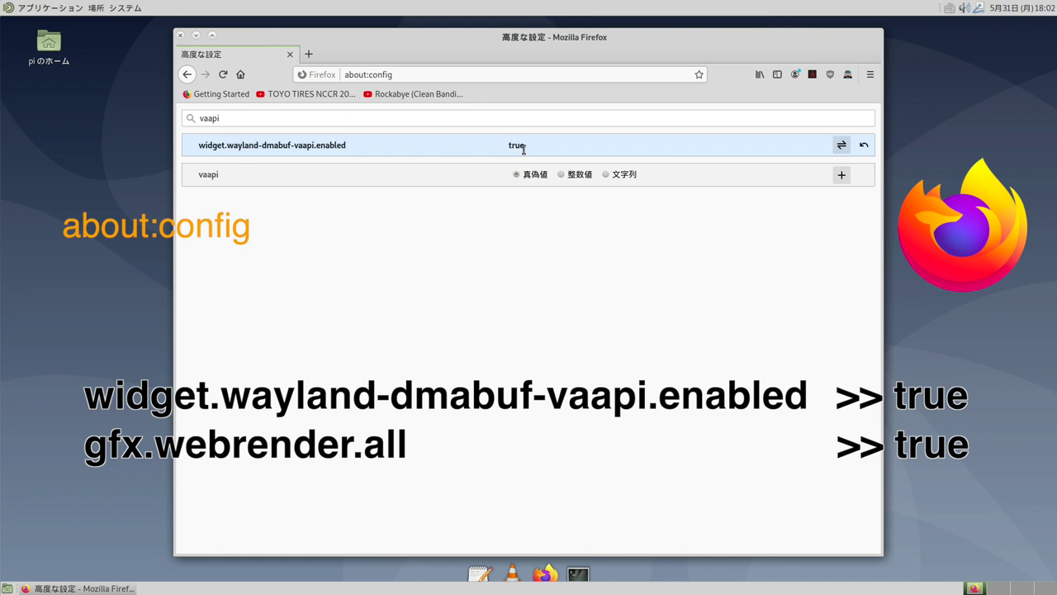
Set gfx.webrender.all to true in about:config
double_click(229, 119)
type("g")
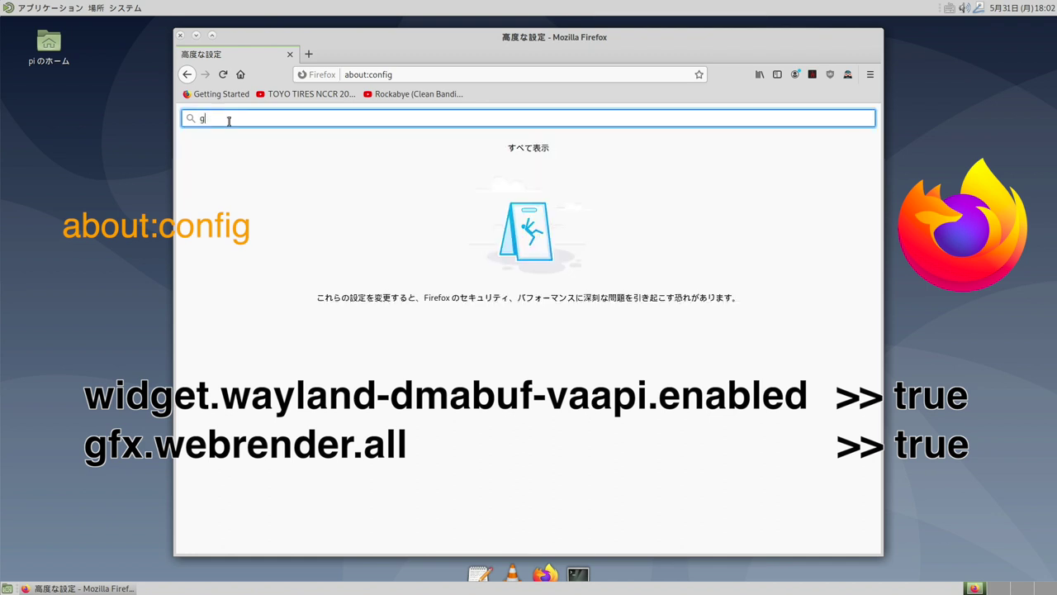
type("fx")
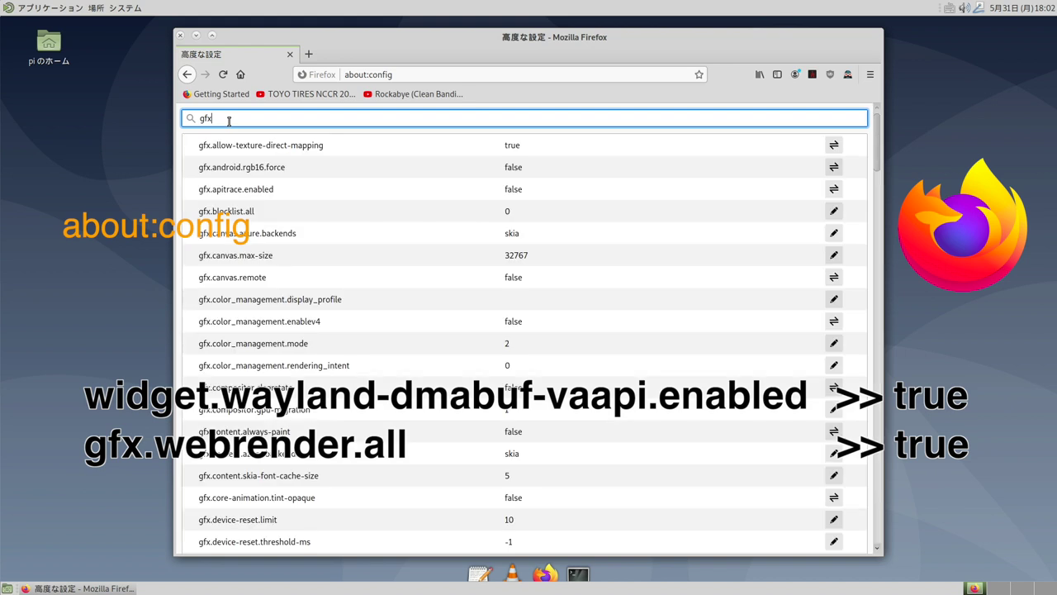
type(".web")
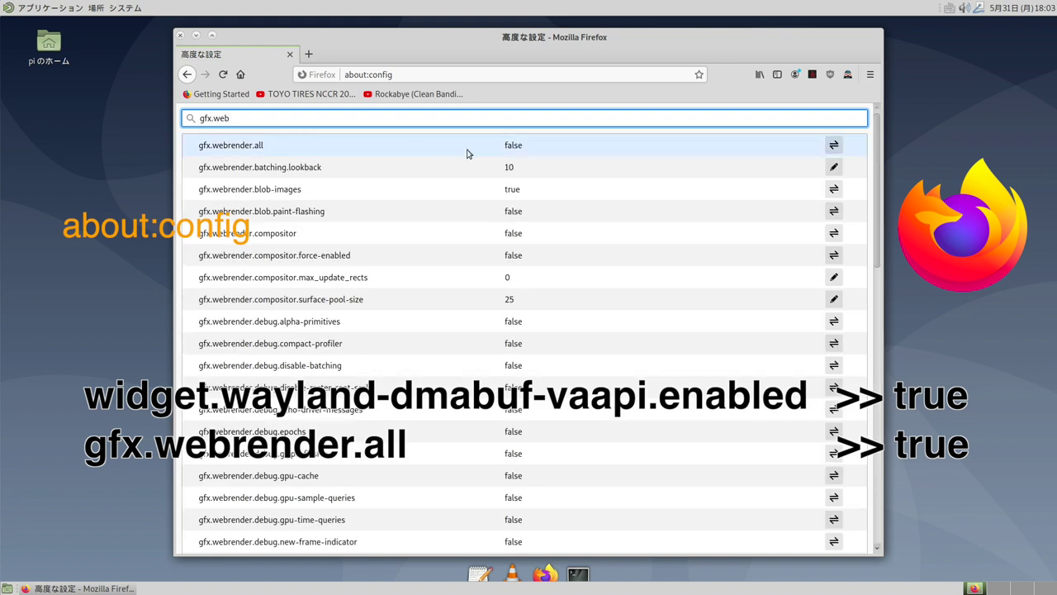
left_click(512, 149)
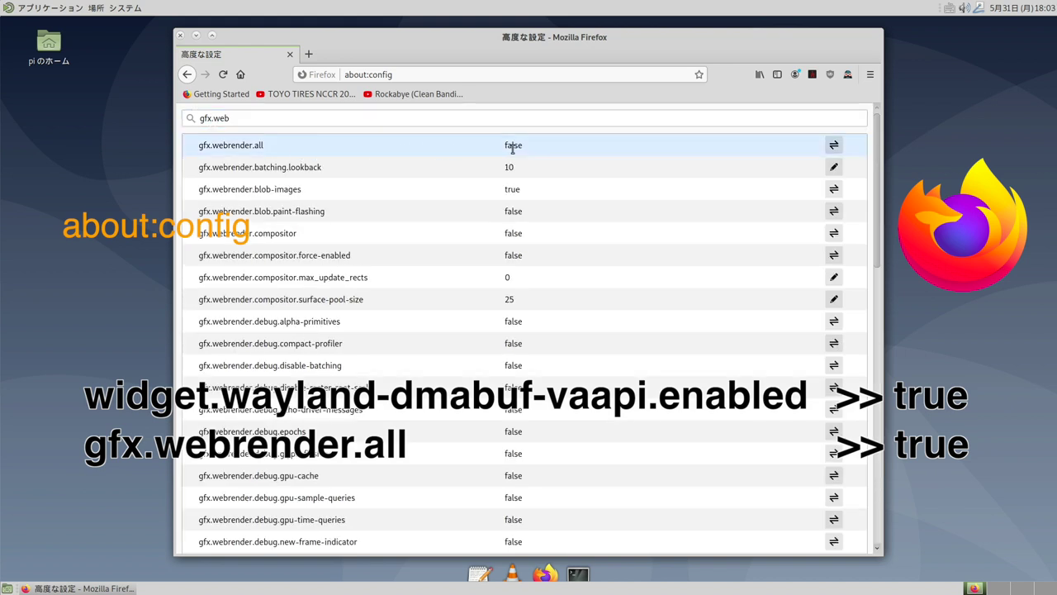
double_click(514, 146)
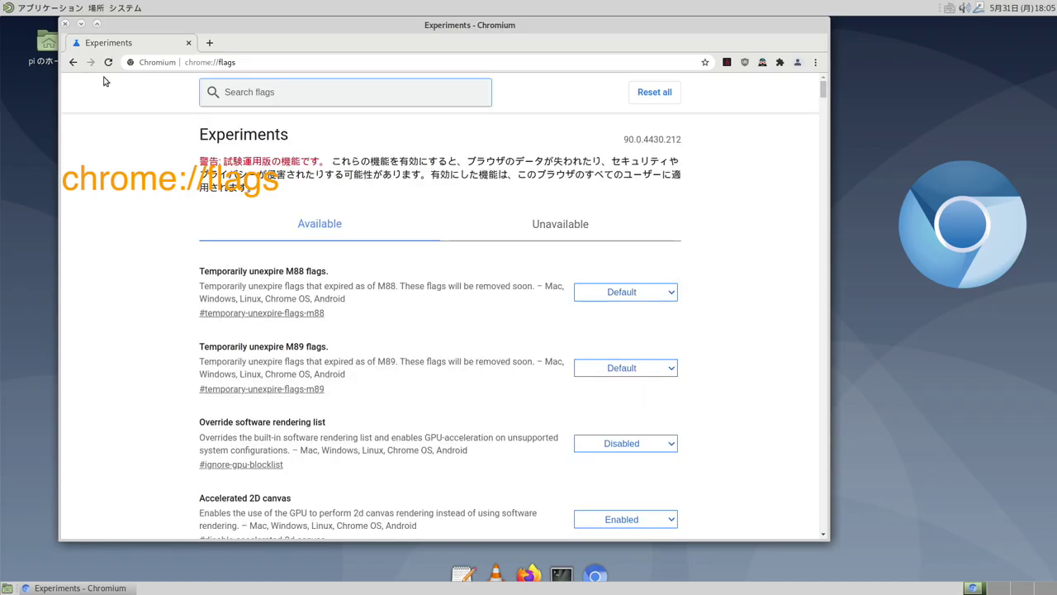
Enable the Override software rendering list (ignore-gpu) flag in chrome://flags
type("i")
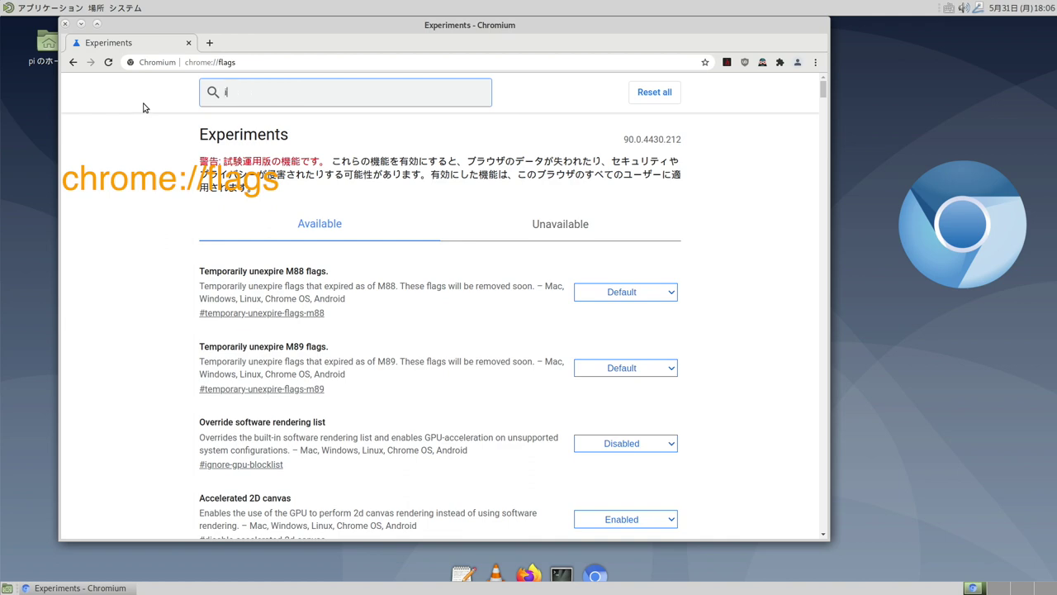
type("gnore-")
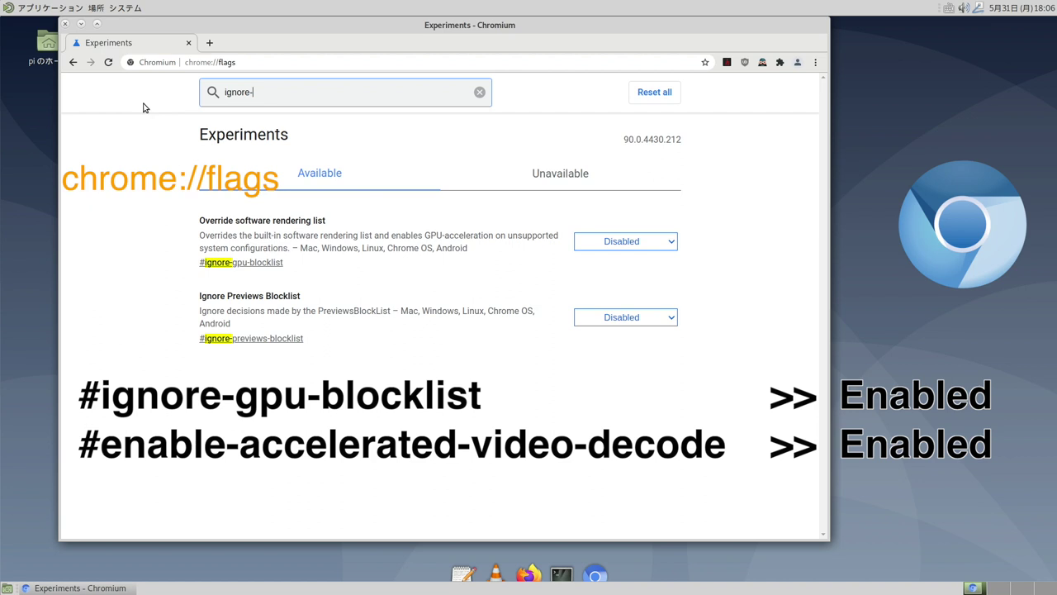
type("gpu")
left_click(628, 241)
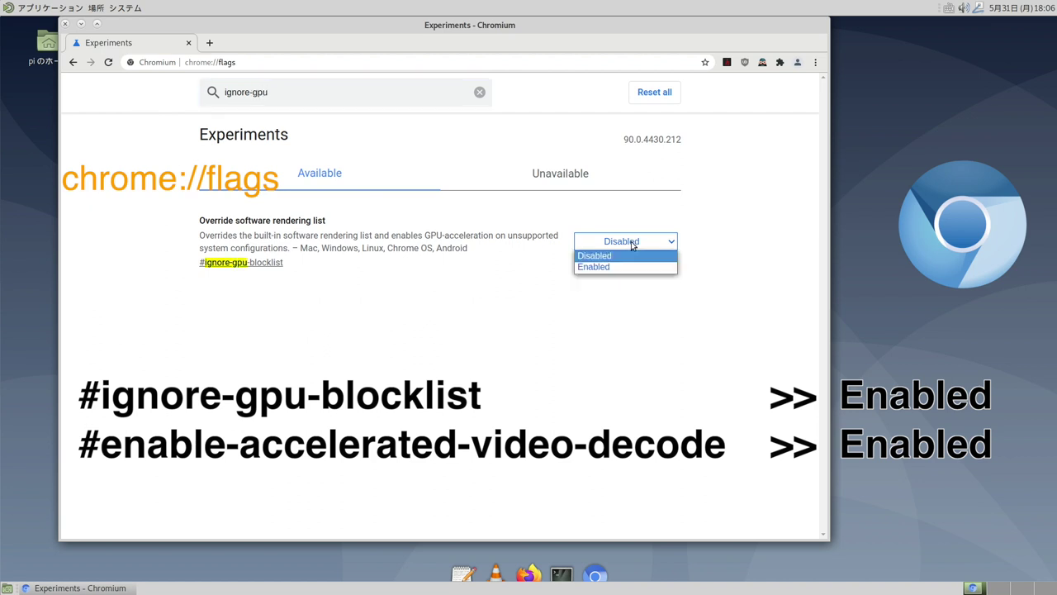
left_click(625, 266)
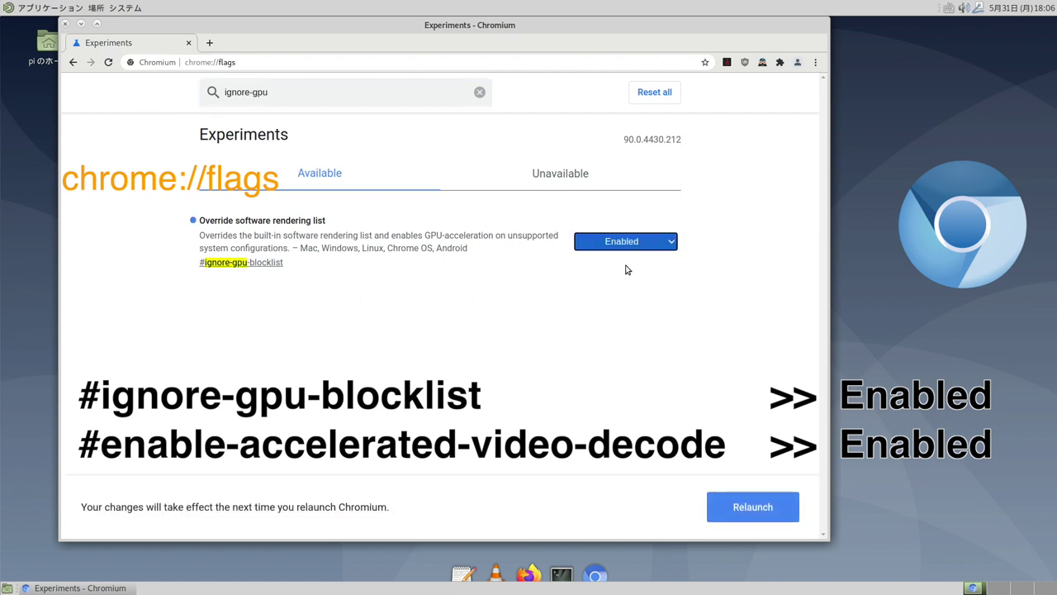
Enable the Hardware-accelerated video decode flag and relaunch Chromium
triple_click(283, 93)
type("enable-acc")
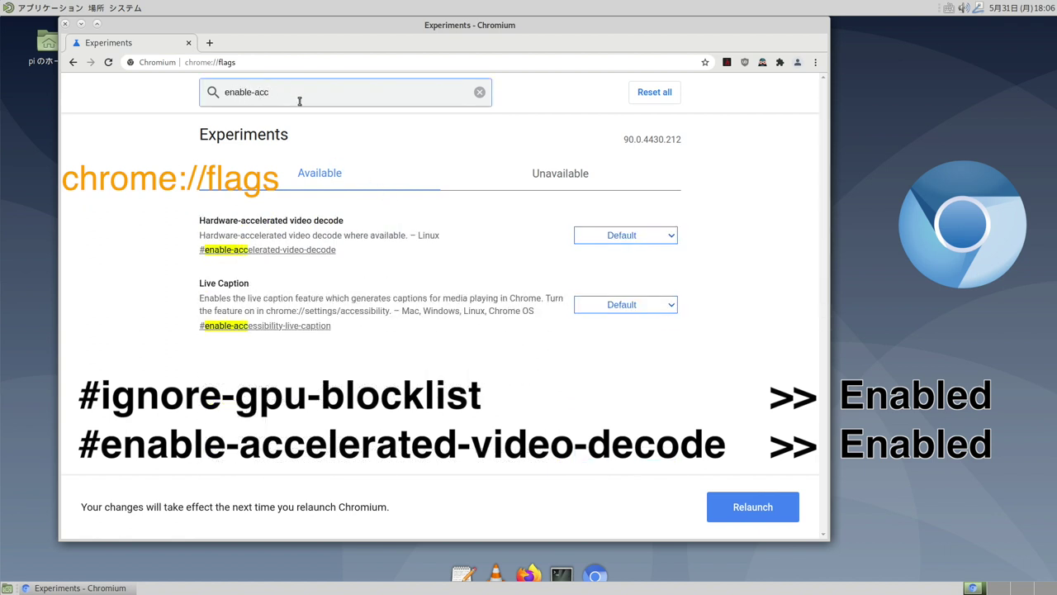
left_click(624, 238)
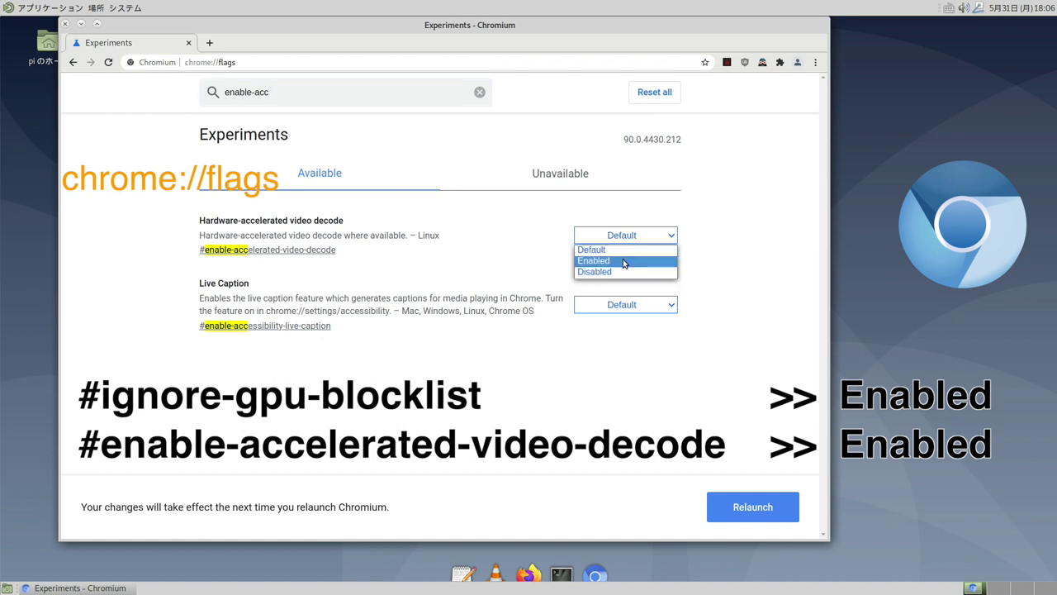
left_click(624, 261)
left_click(730, 505)
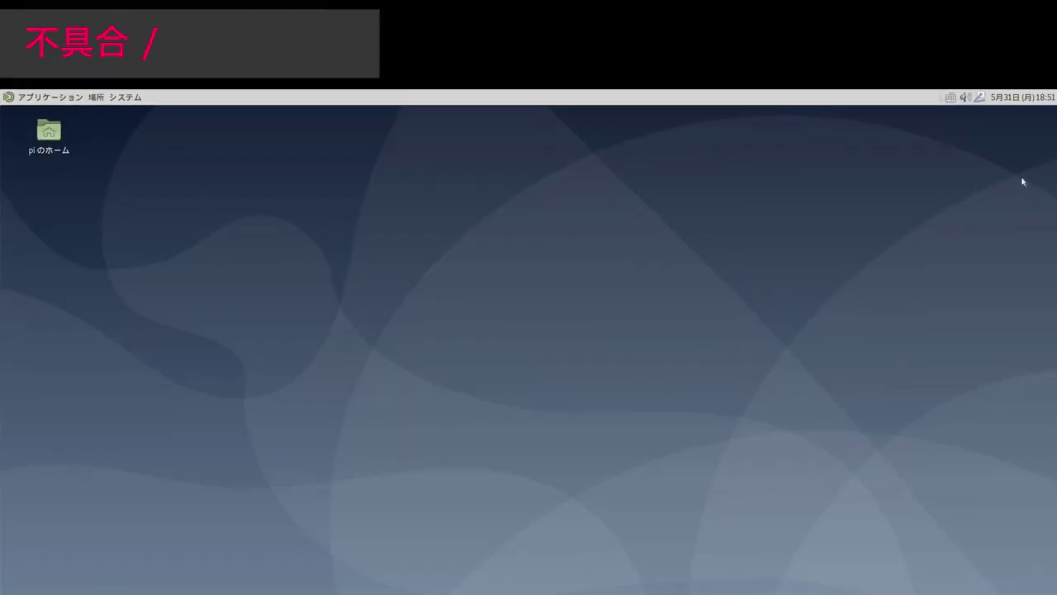
Show the network applet's menu listing Ethernet, Wi-Fi and VPN connections
left_click(981, 97)
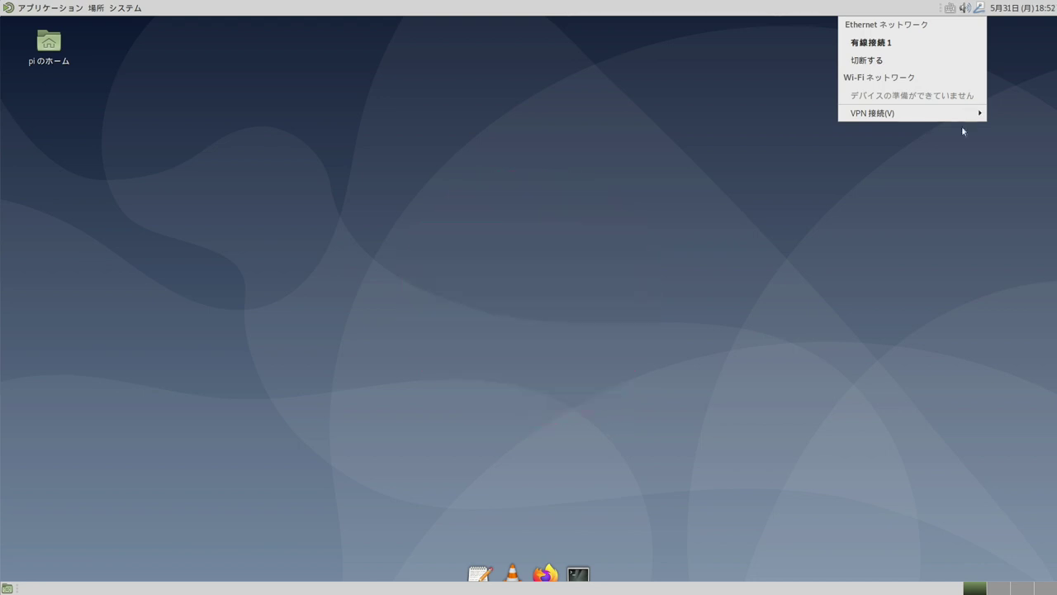
Begin adding a VPN connection, then install network-manager-openvpn with sudo apt
mouse_move(966, 117)
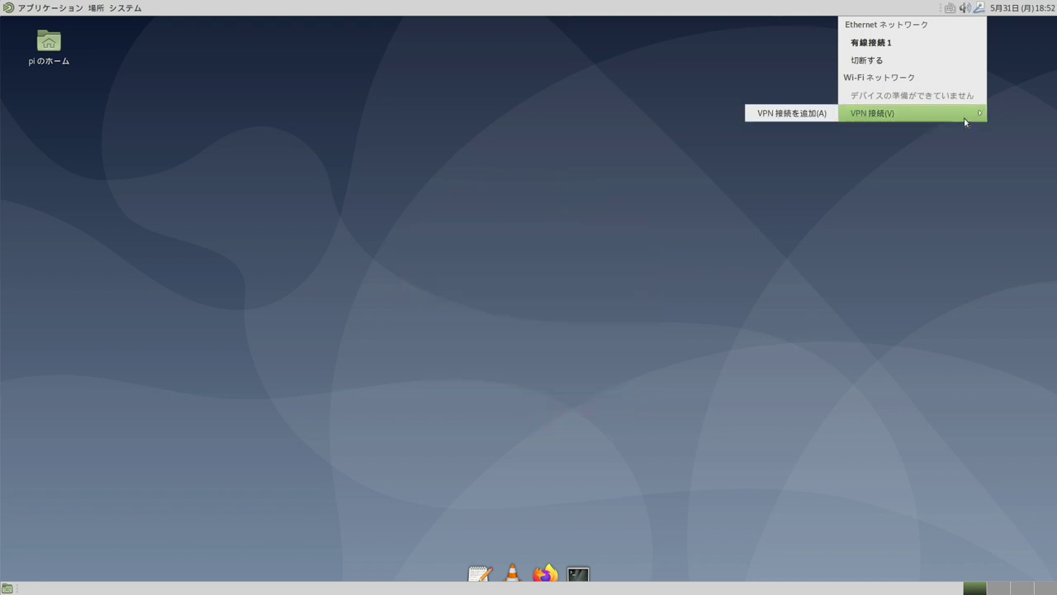
left_click(788, 116)
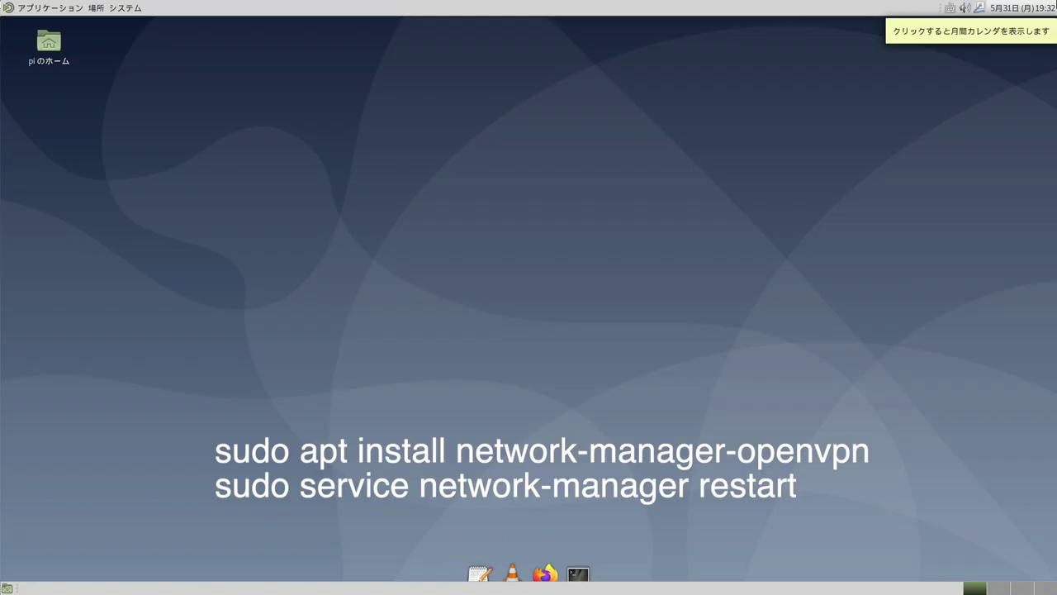
type("sudo apt install network-manager-openvpn")
key("Return")
type("y")
key("Return")
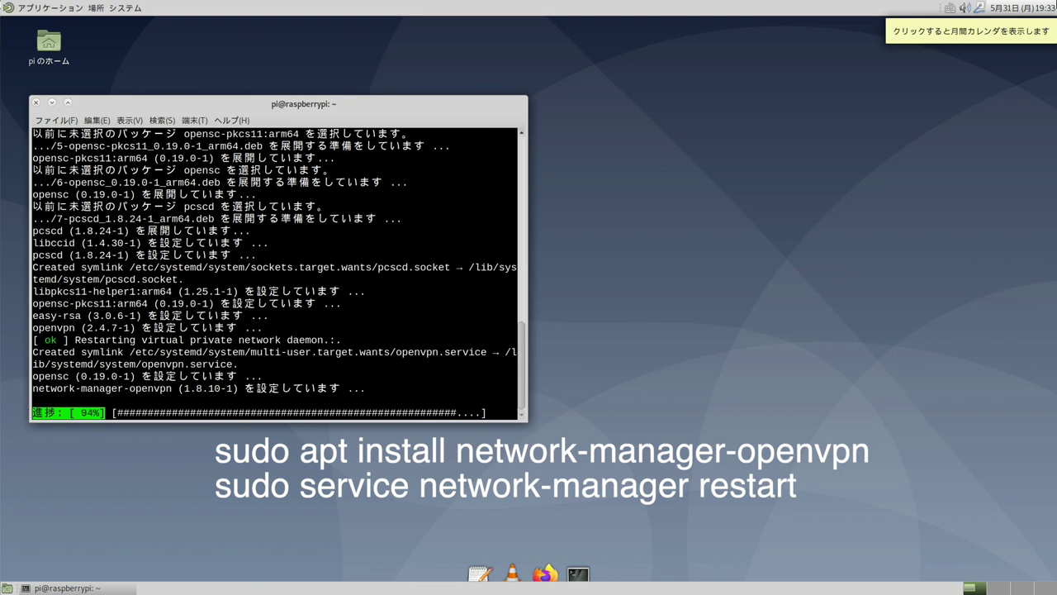
Restart network-manager and choose OpenVPN as the new VPN connection type
type("sudo service network-manager restart")
key("Return")
left_click(979, 8)
mouse_move(872, 113)
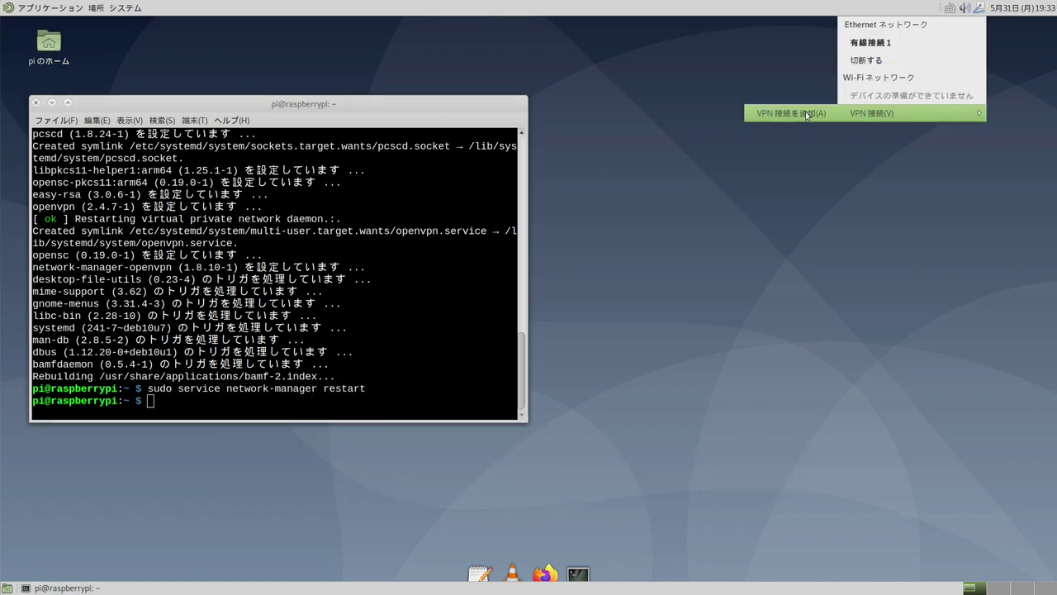
left_click(807, 114)
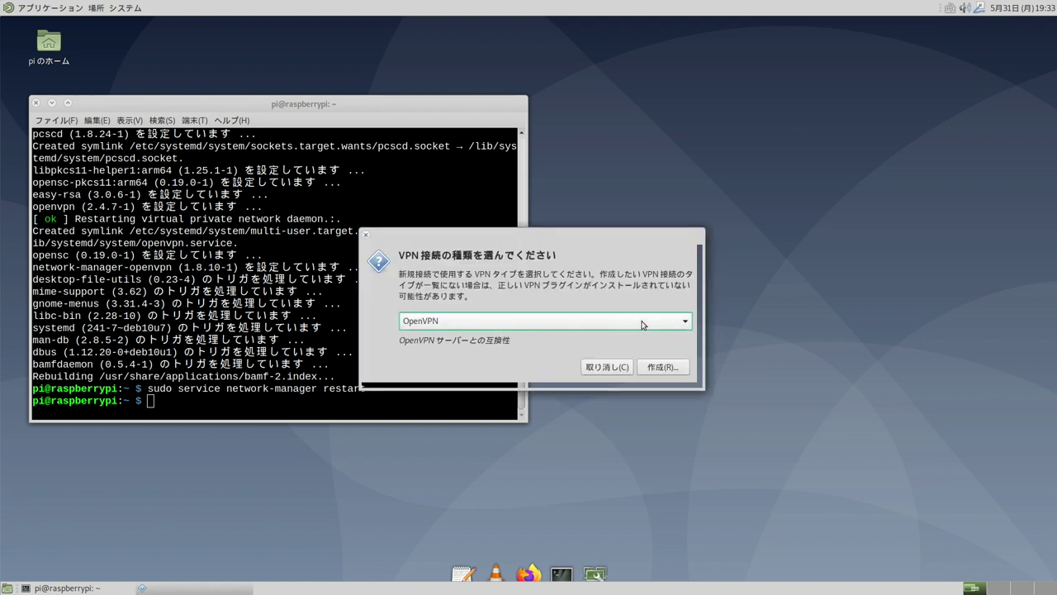
left_click(642, 325)
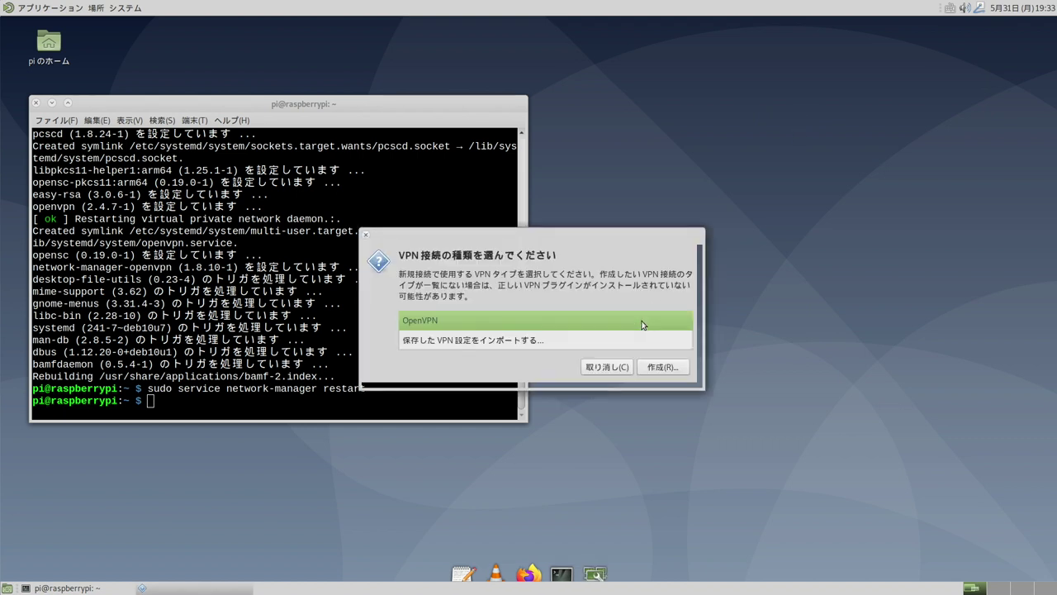
left_click(767, 320)
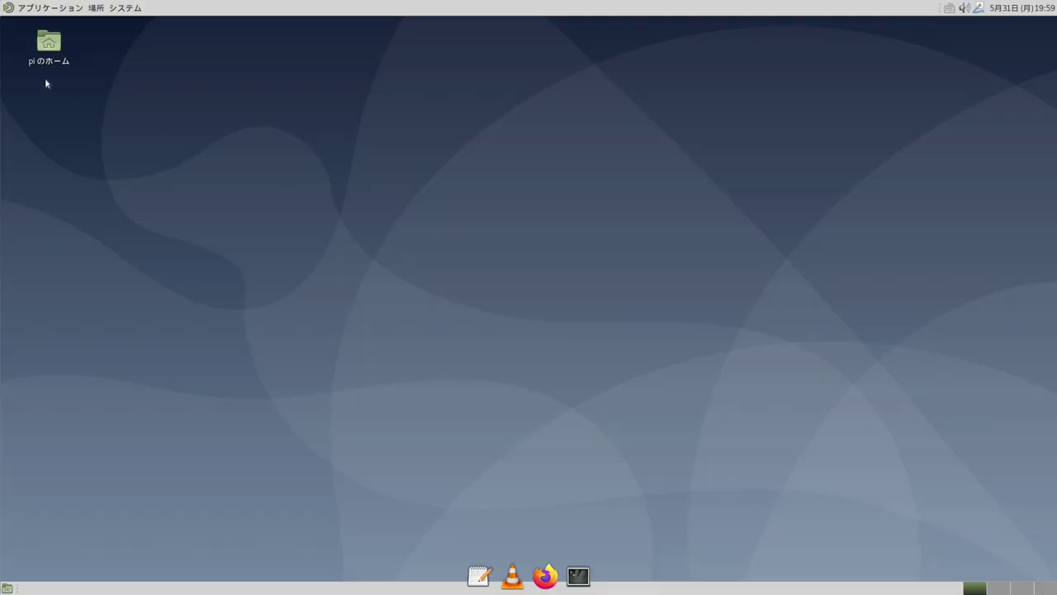
Launch SD Card Copier from the Applications menu's アクセサリ category
left_click(9, 8)
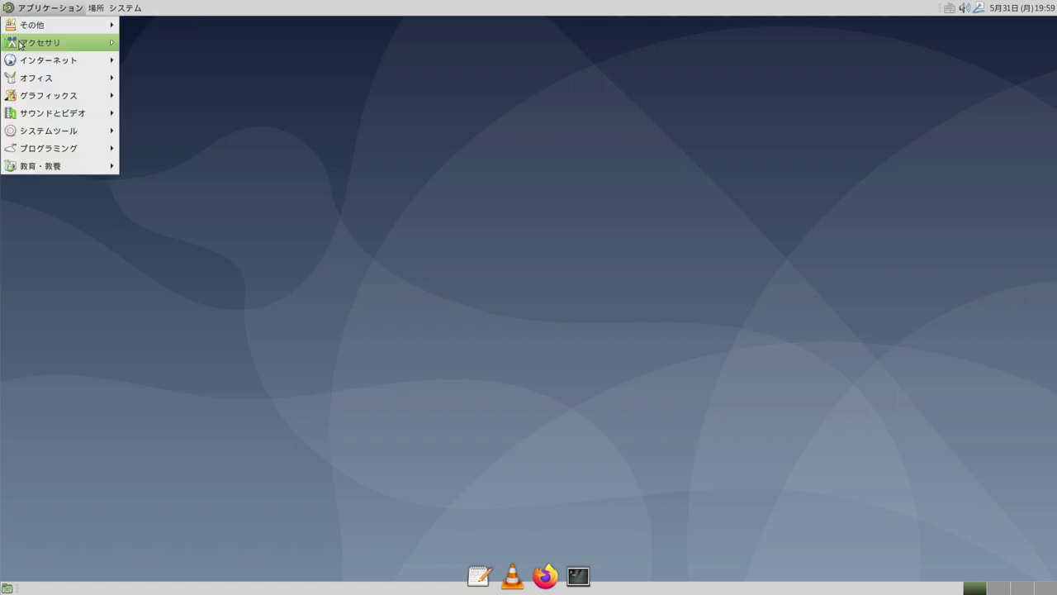
mouse_move(22, 44)
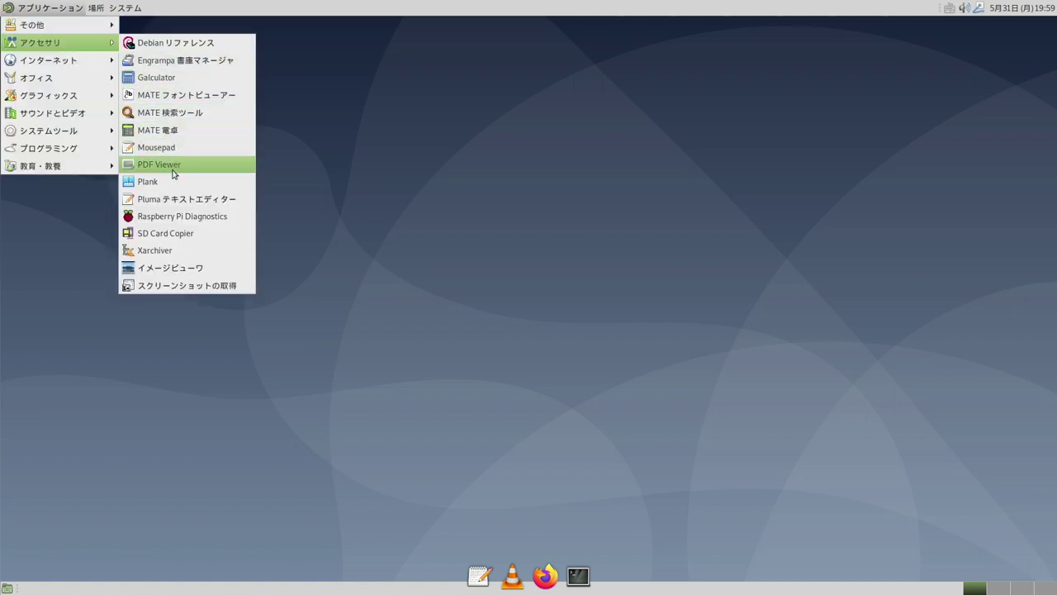
left_click(170, 232)
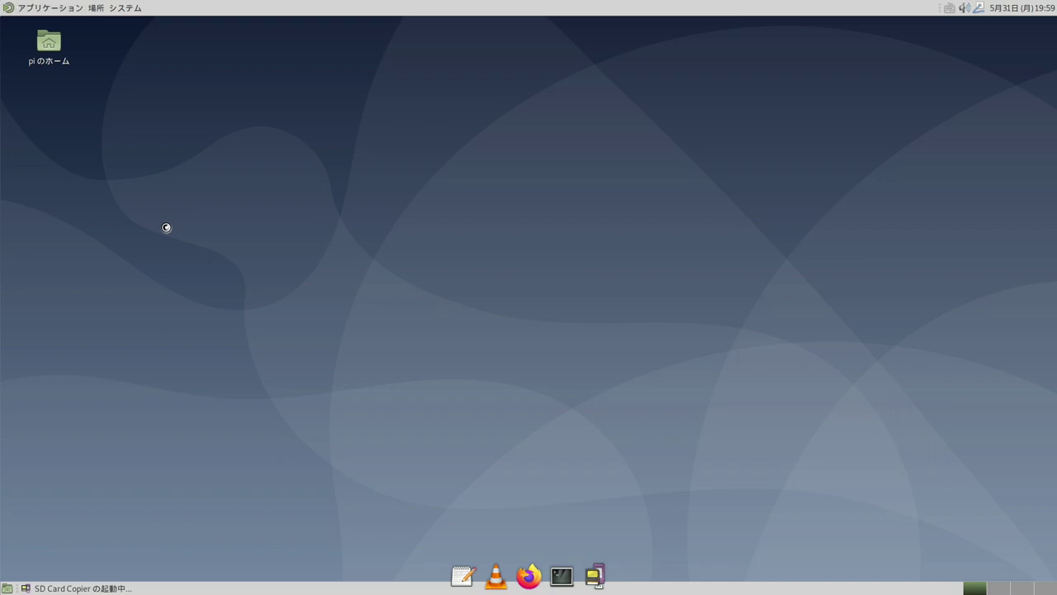